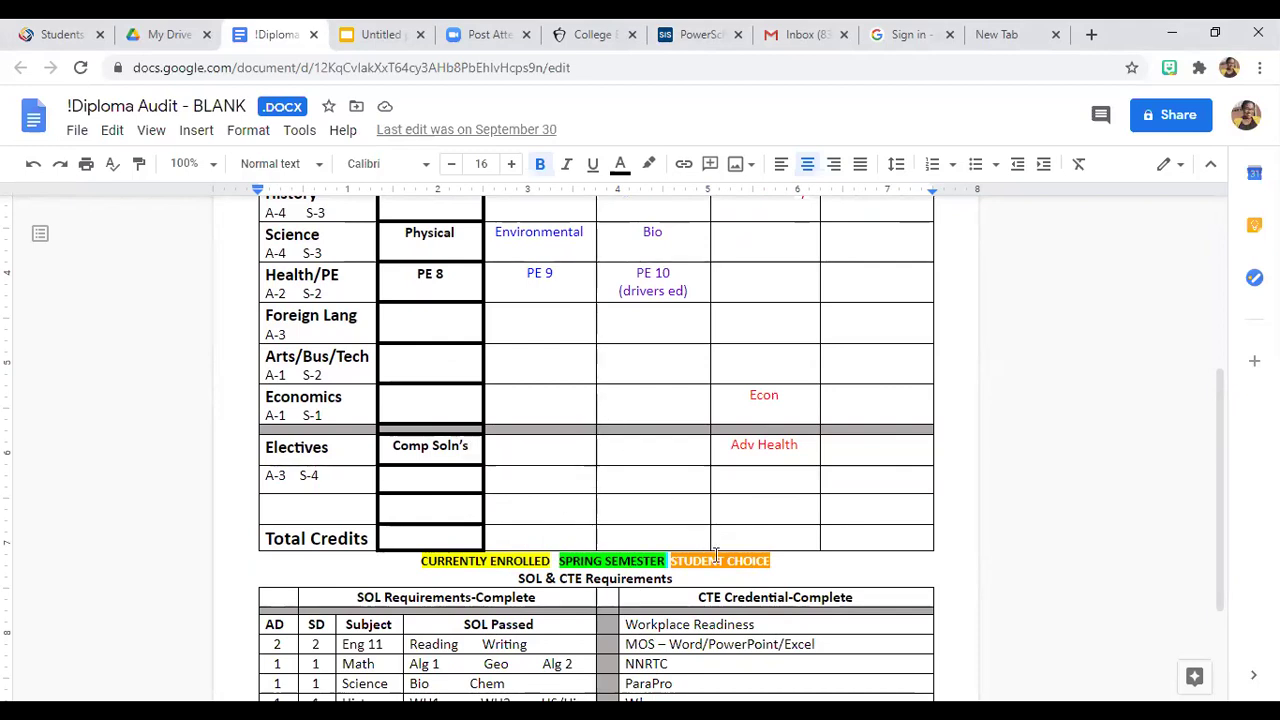
- Enter "Bio II/ Forensic" as the 11th-grade Science course in the graduation requirements table
left_click_drag(1220, 434, 1232, 395)
scroll(1230, 375, "up", 3)
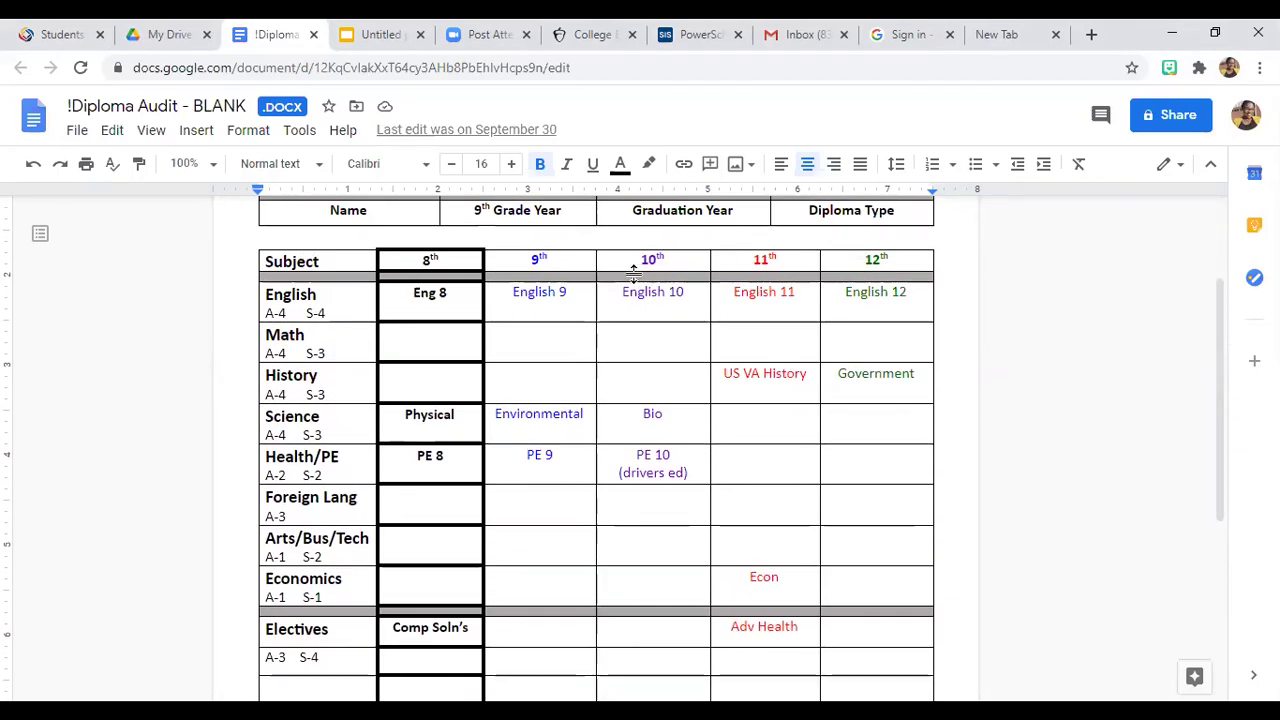
left_click(808, 352)
left_click(652, 332)
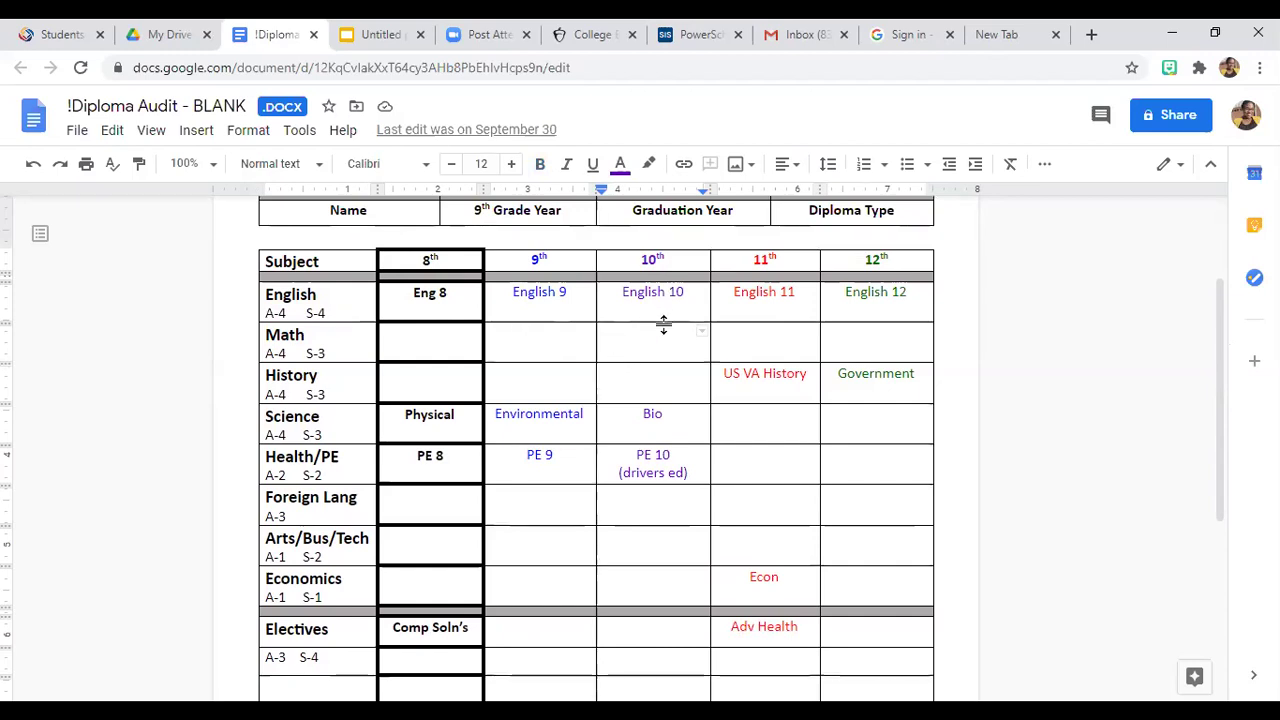
left_click(753, 419)
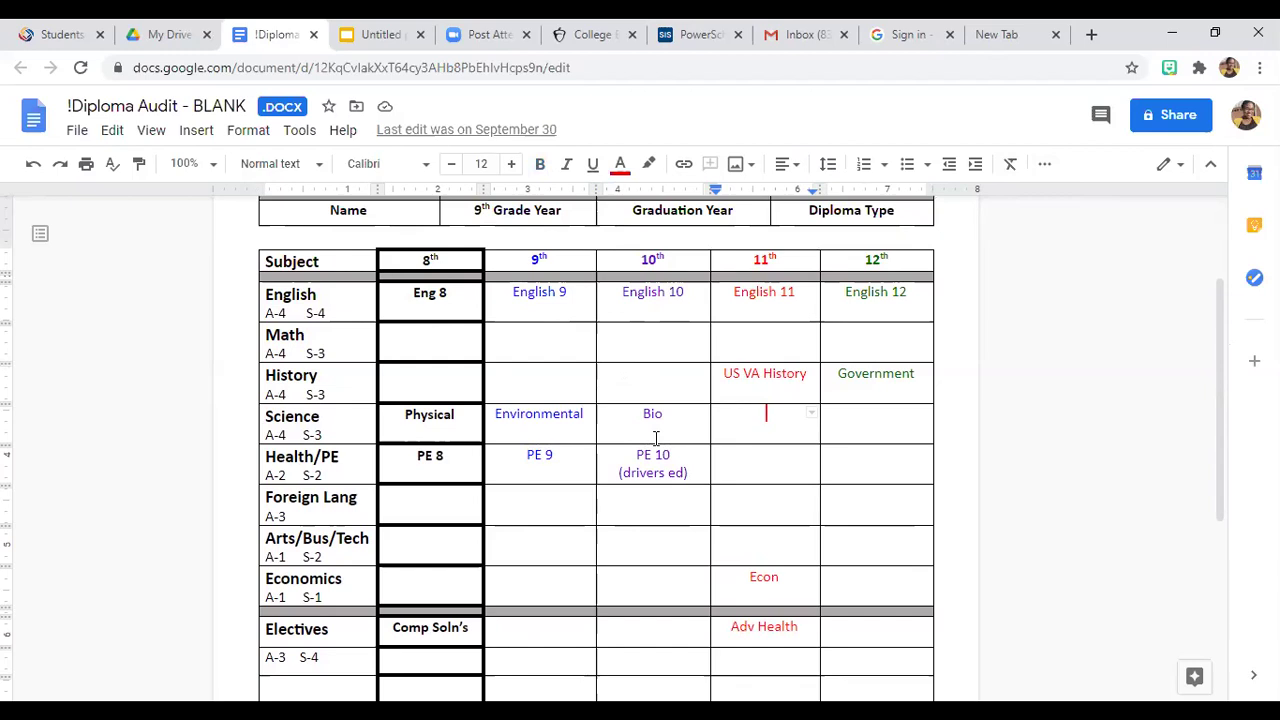
type("Bio II/ FOr")
key("BackSpace")
key("BackSpace")
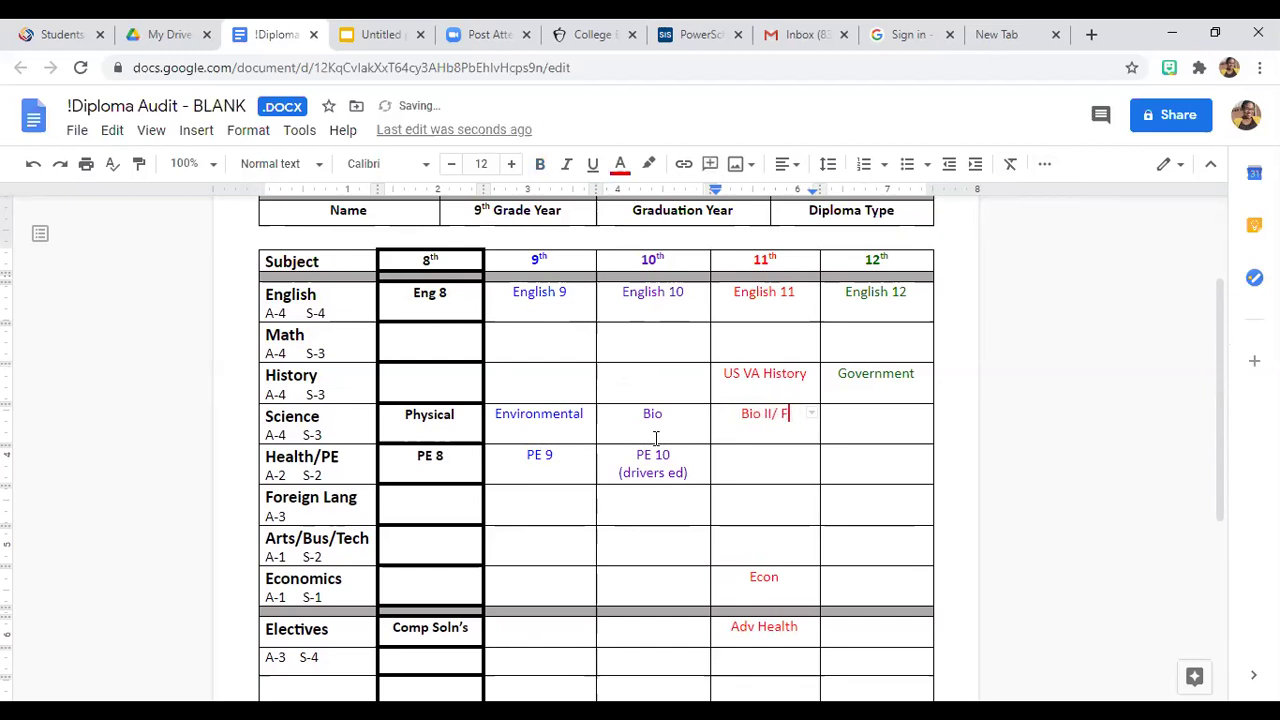
type("orensic")
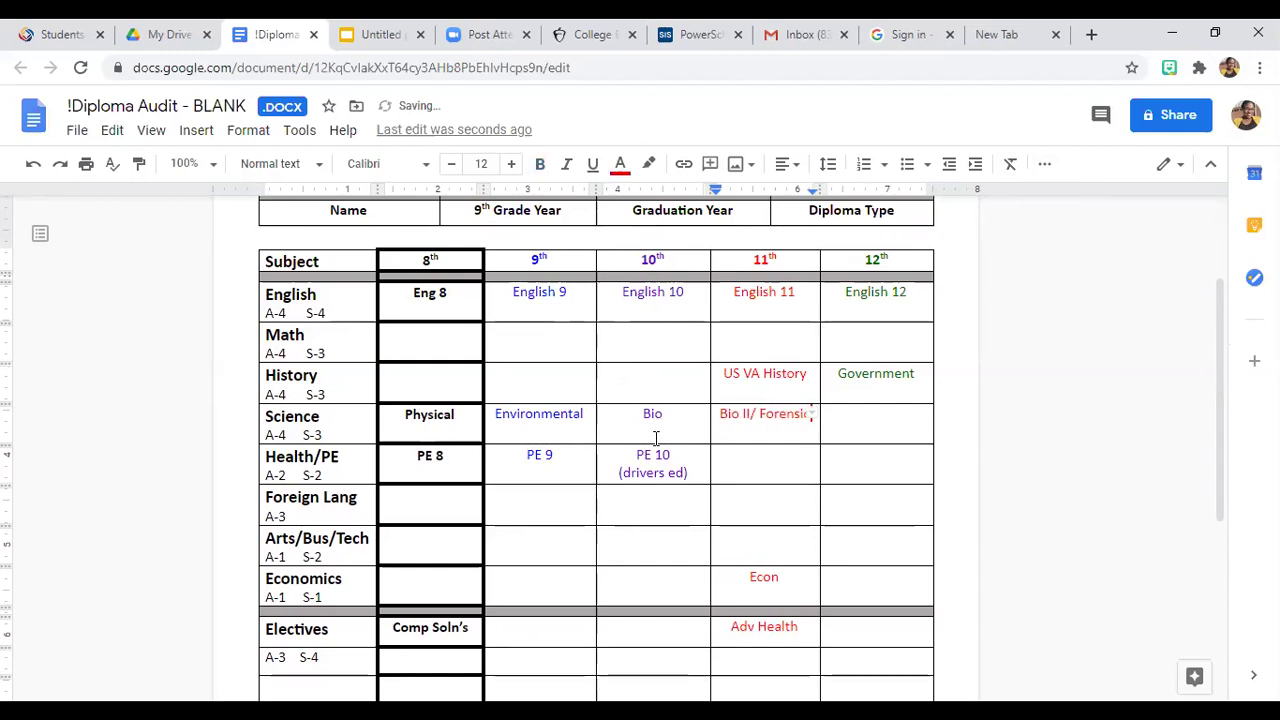
- Shade the 11th-grade Science cell orange to mark it as a student choice
left_click(1046, 166)
left_click(941, 201)
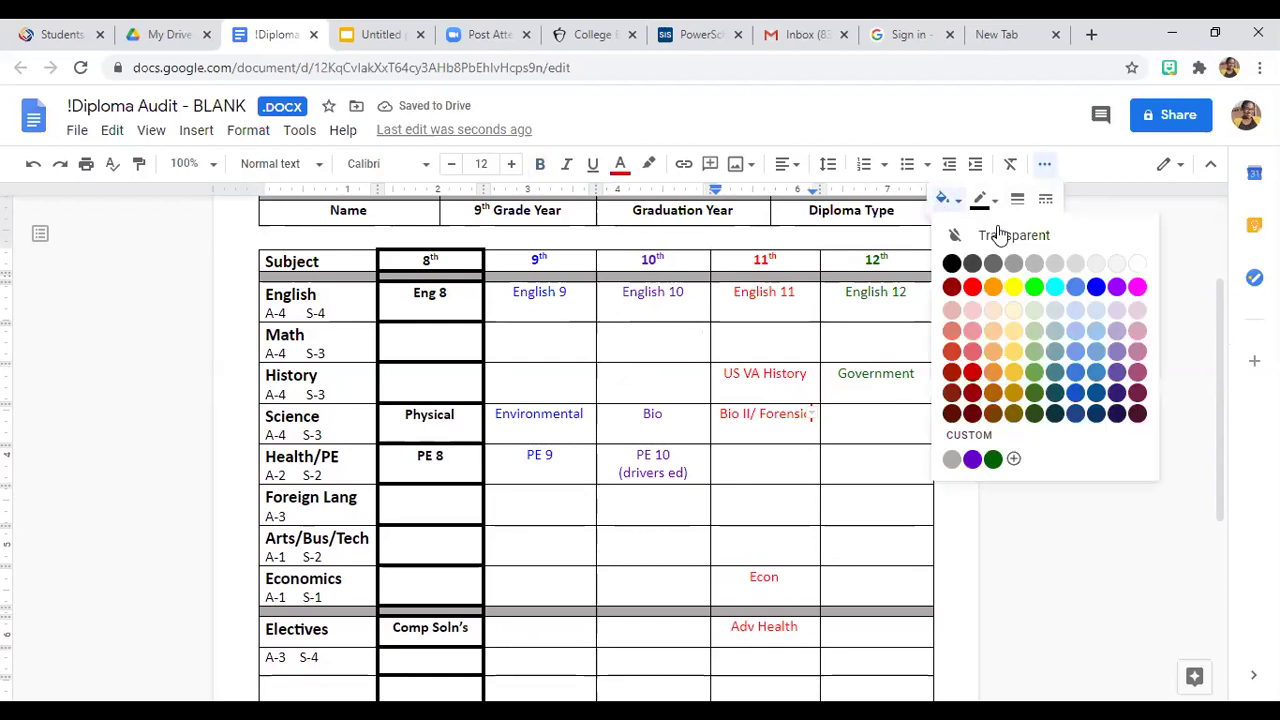
left_click(993, 288)
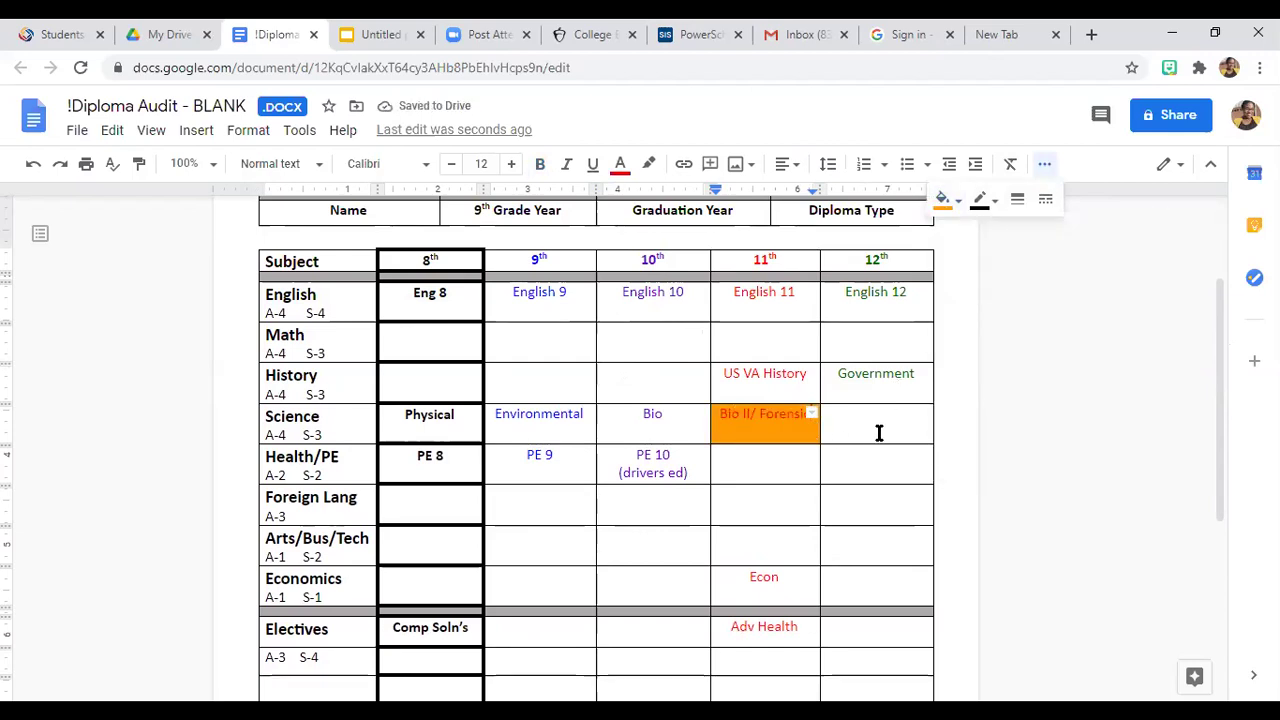
left_click(879, 431)
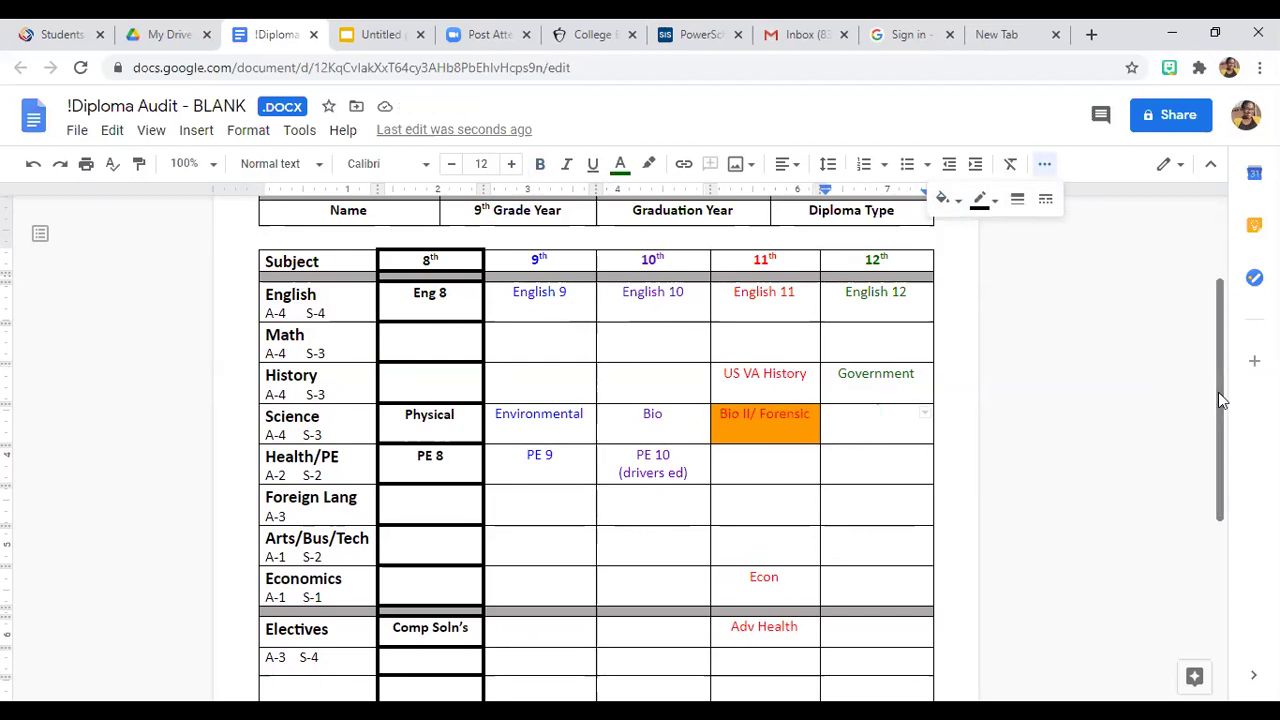
left_click_drag(1220, 392, 1220, 464)
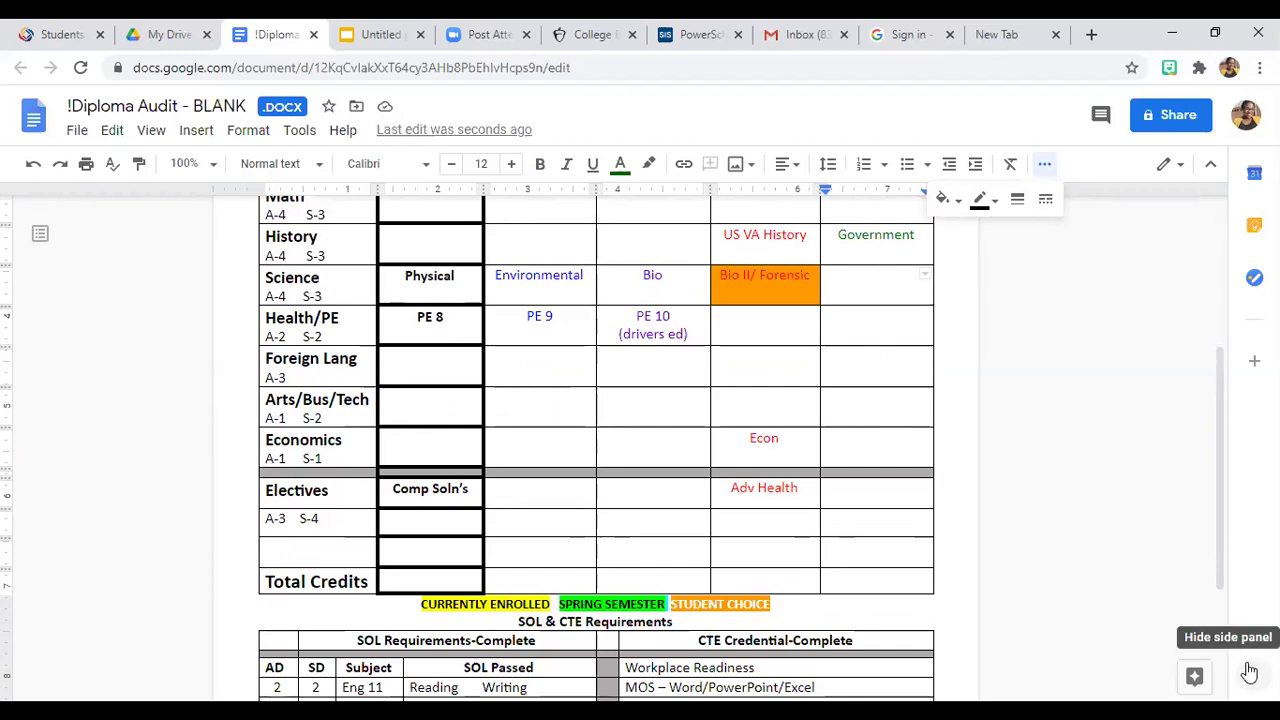
left_click_drag(1214, 491, 1220, 366)
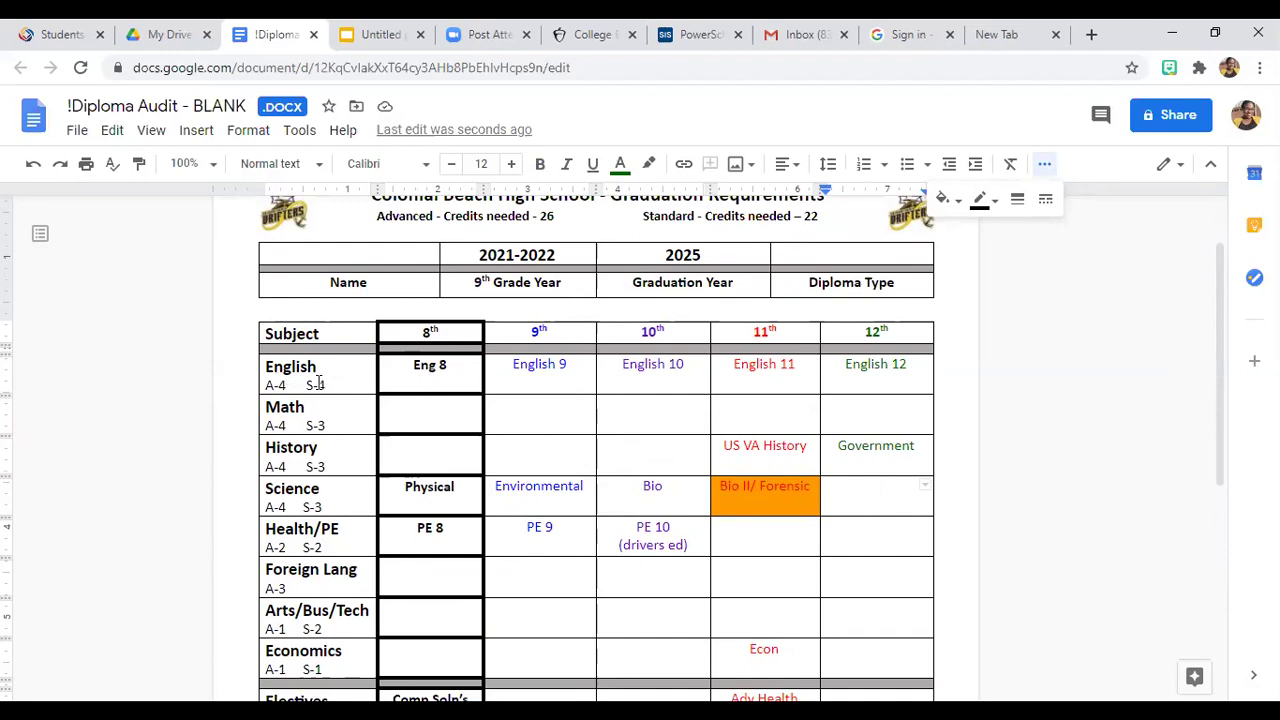
left_click(868, 248)
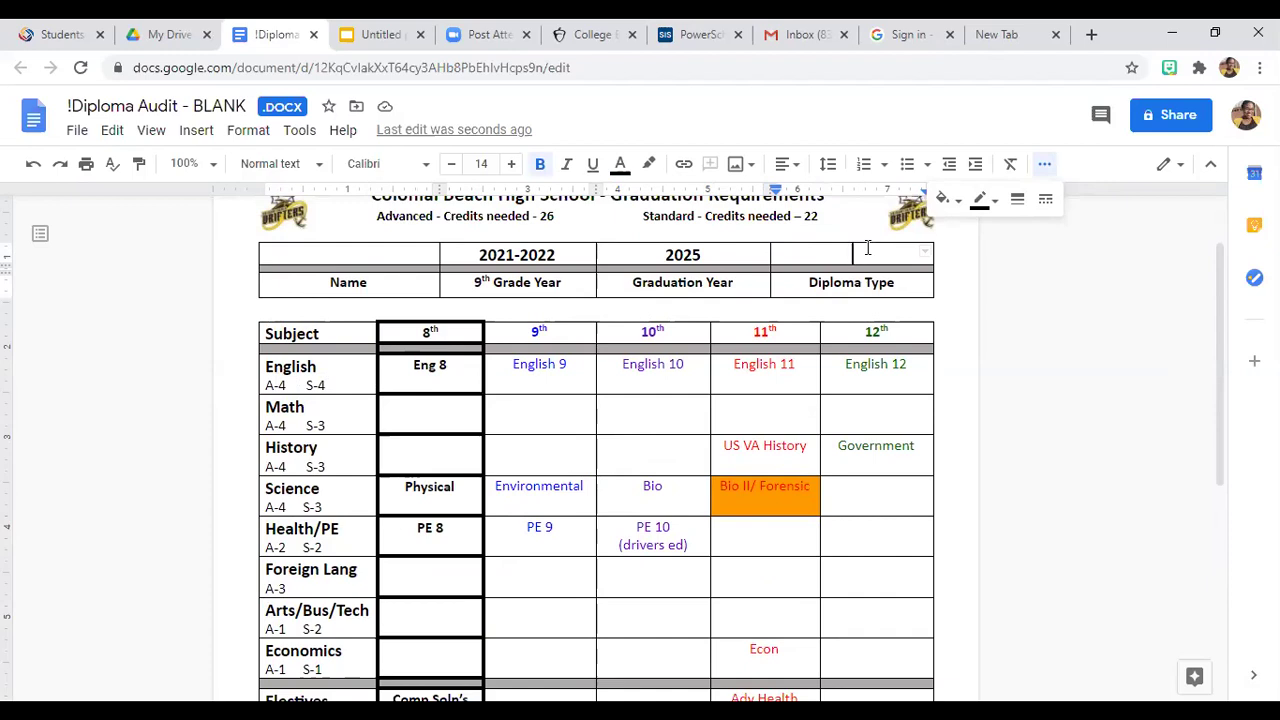
left_click(868, 248)
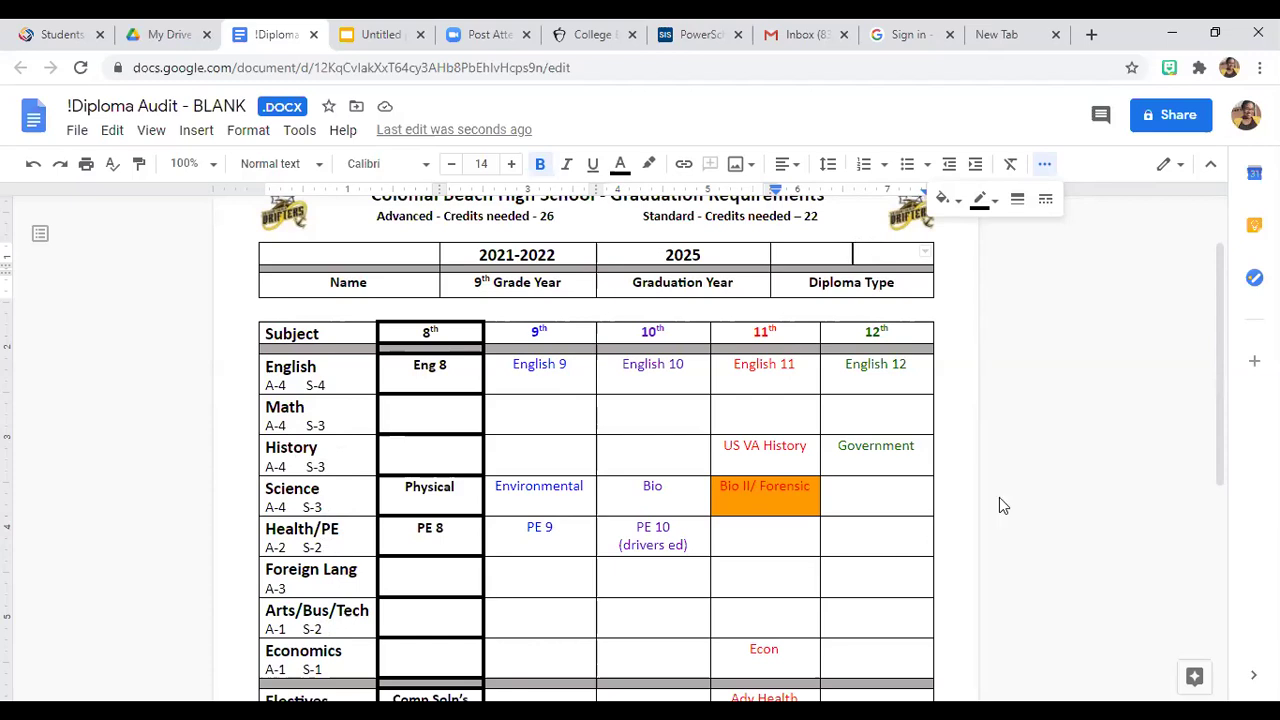
- Add "Cosmo I" as an 11th-grade elective and "Cosmo II" as a 12th-grade elective in the second Electives row
left_click_drag(1218, 400, 1217, 462)
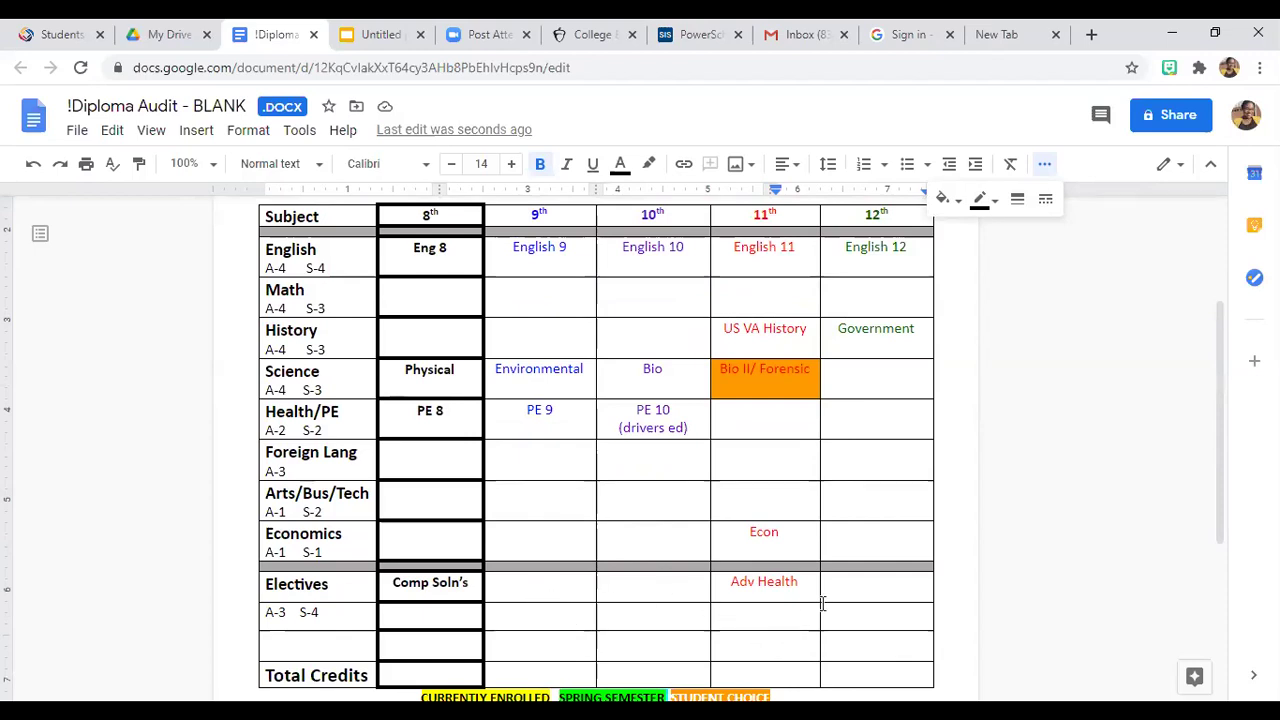
left_click_drag(1220, 506, 1218, 553)
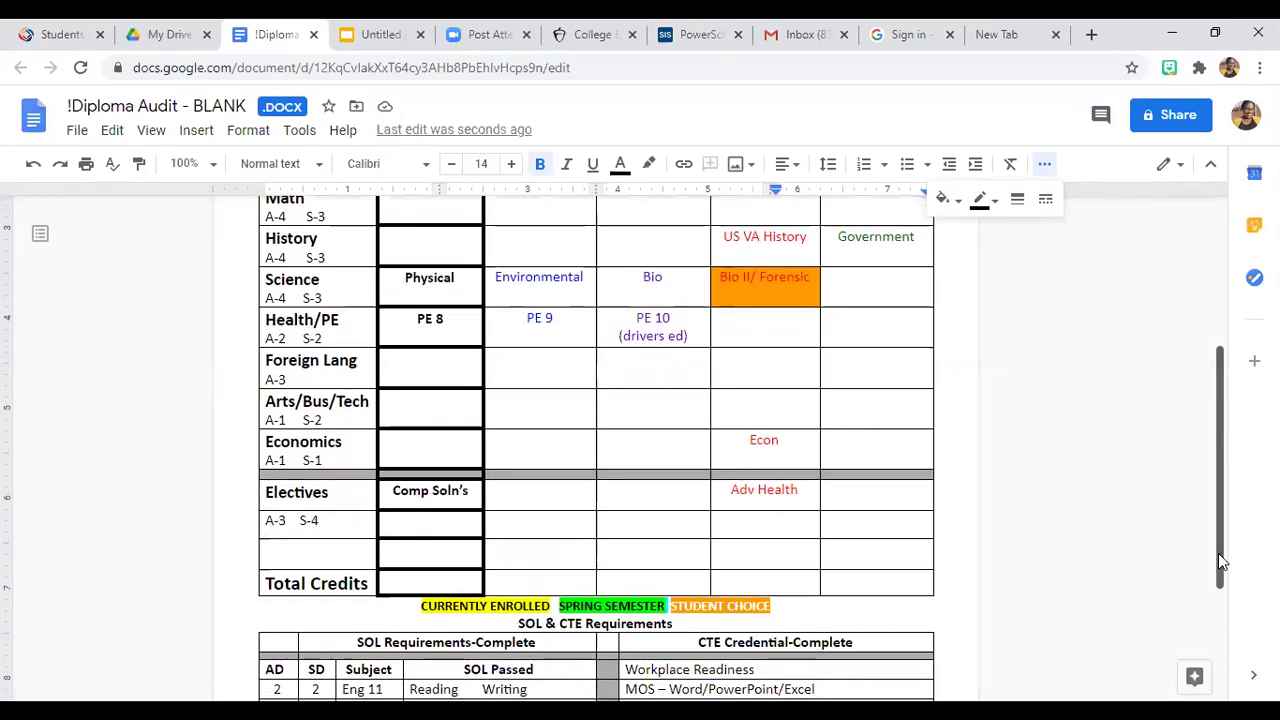
left_click(736, 530)
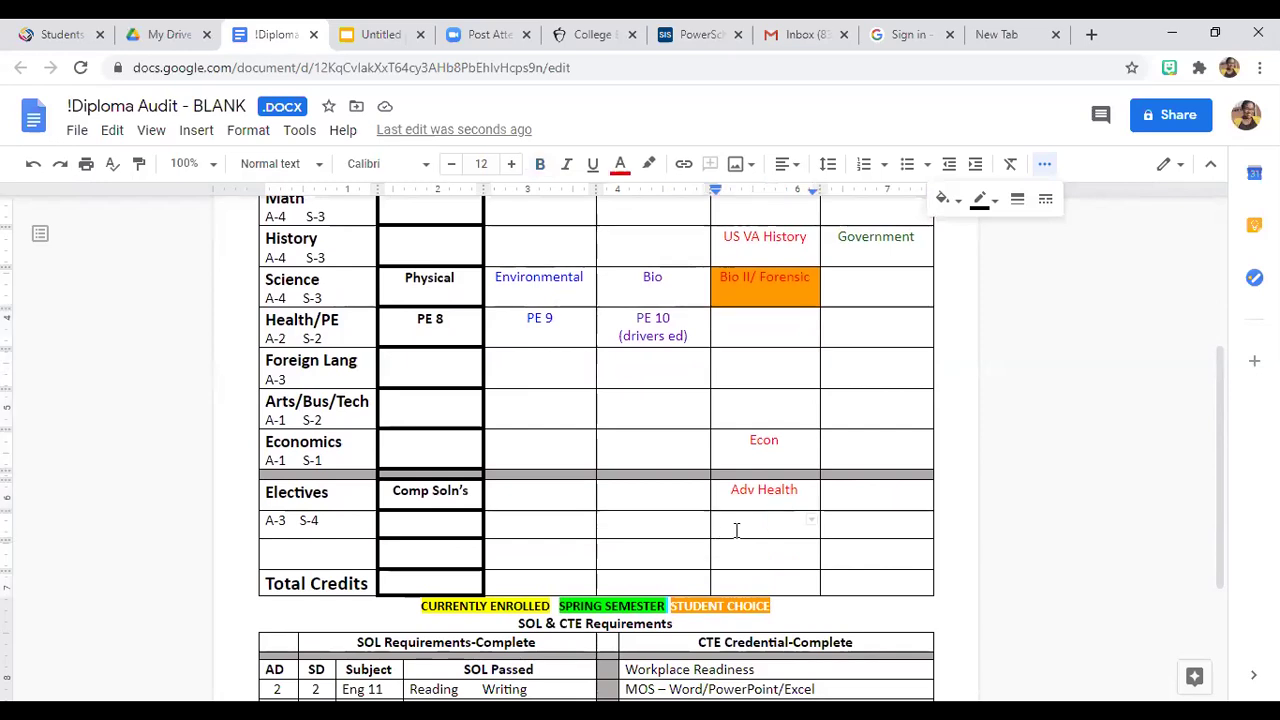
type("Cosmo I")
left_click(883, 545)
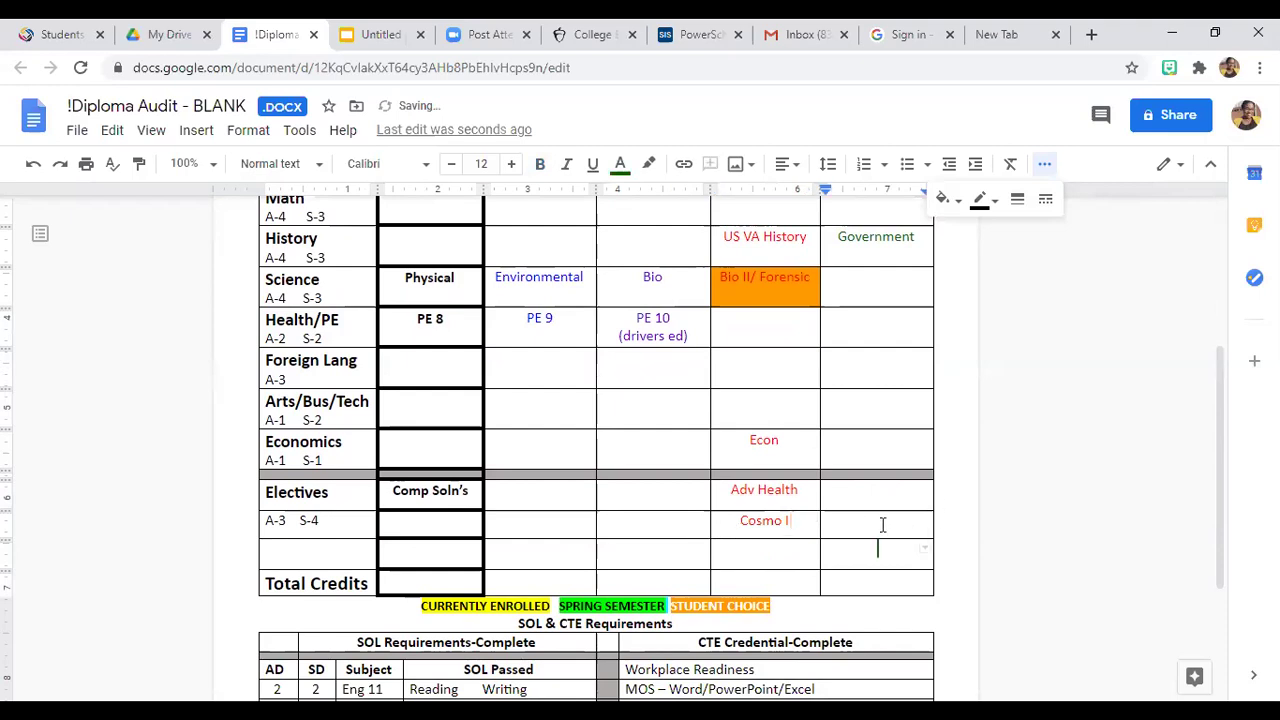
type("Cosmo II")
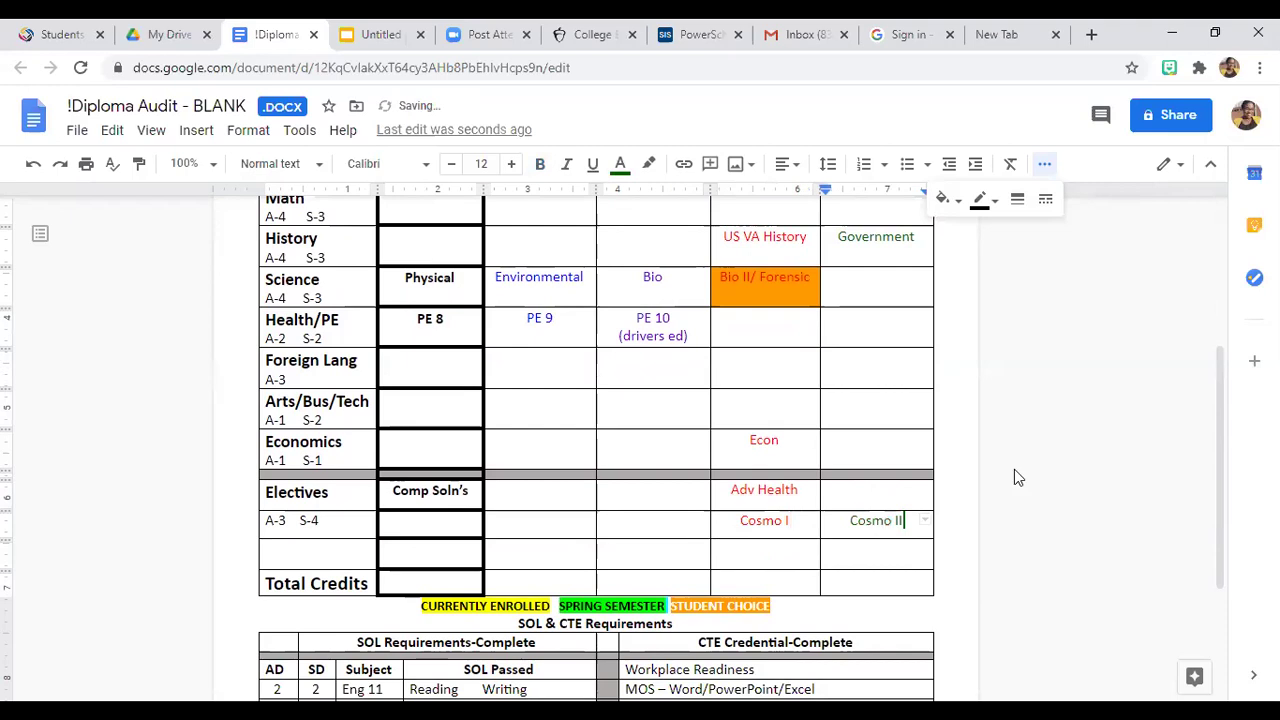
scroll(1222, 461, "up", 5)
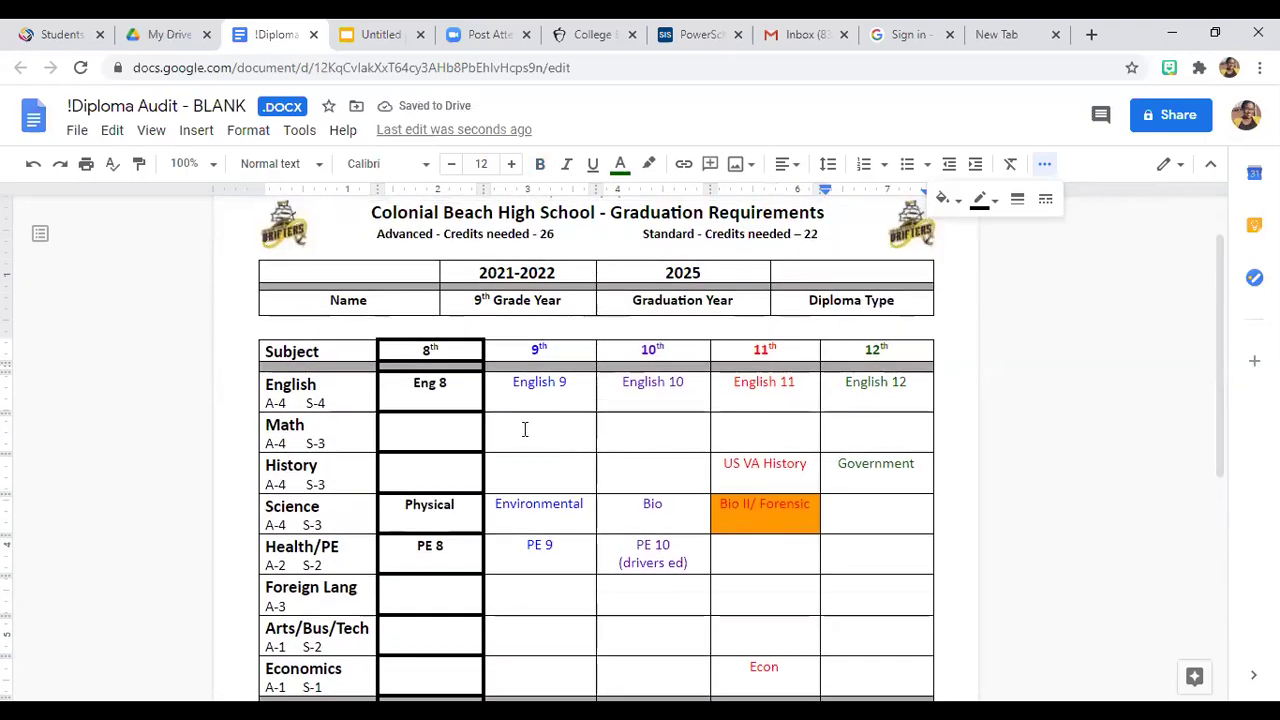
left_click_drag(1222, 286, 1218, 372)
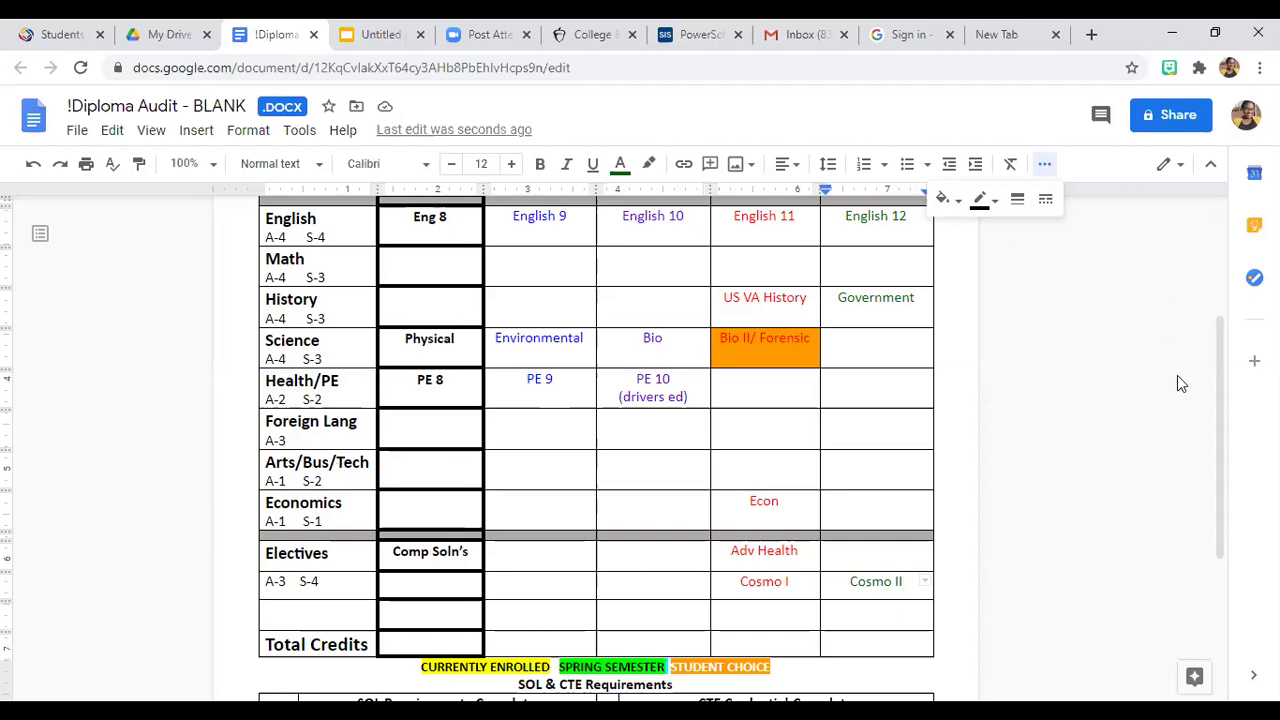
left_click_drag(1230, 370, 1250, 280)
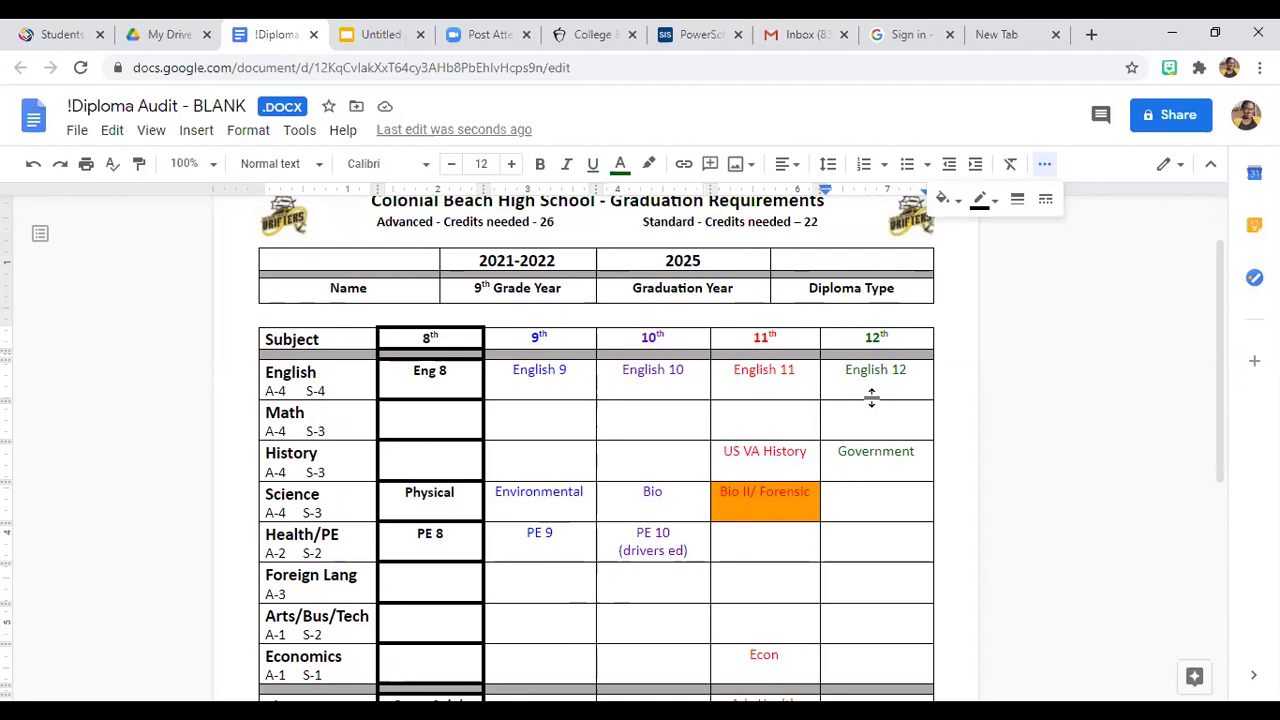
- Fill in the 8th-grade column with "Algebra I" for Math and "WHI" for History
left_click(437, 414)
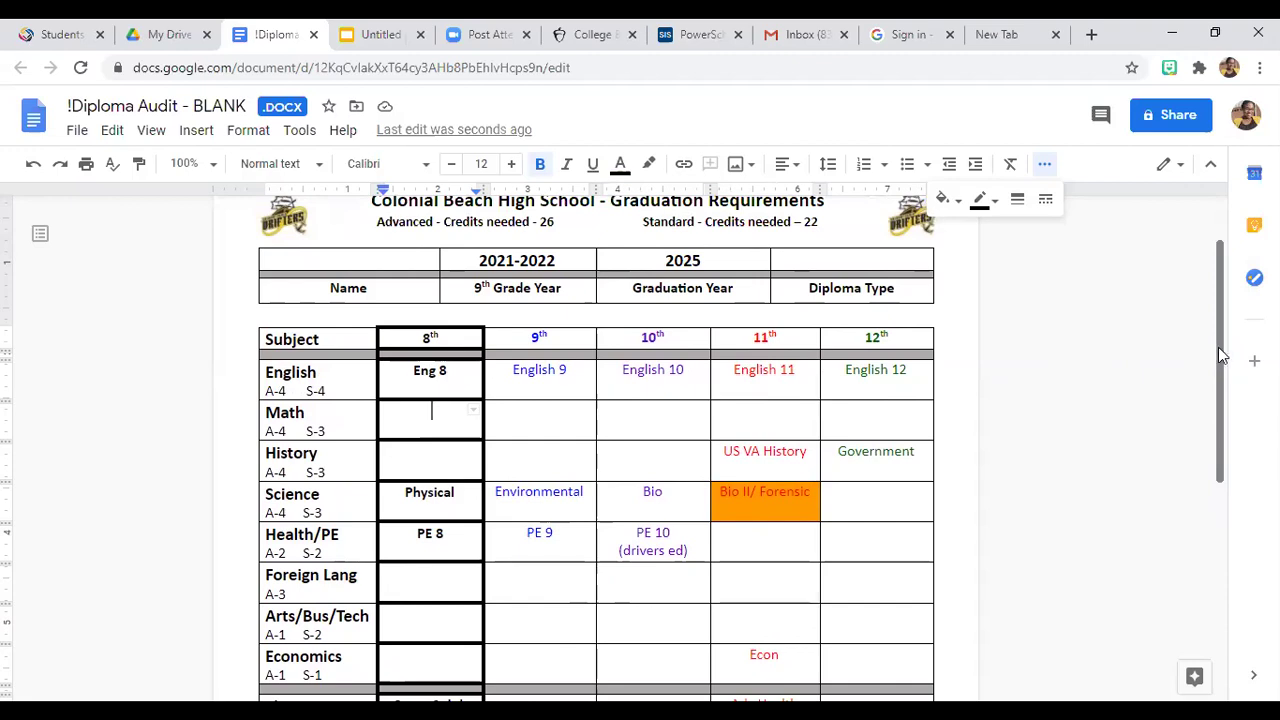
left_click_drag(1220, 355, 1222, 437)
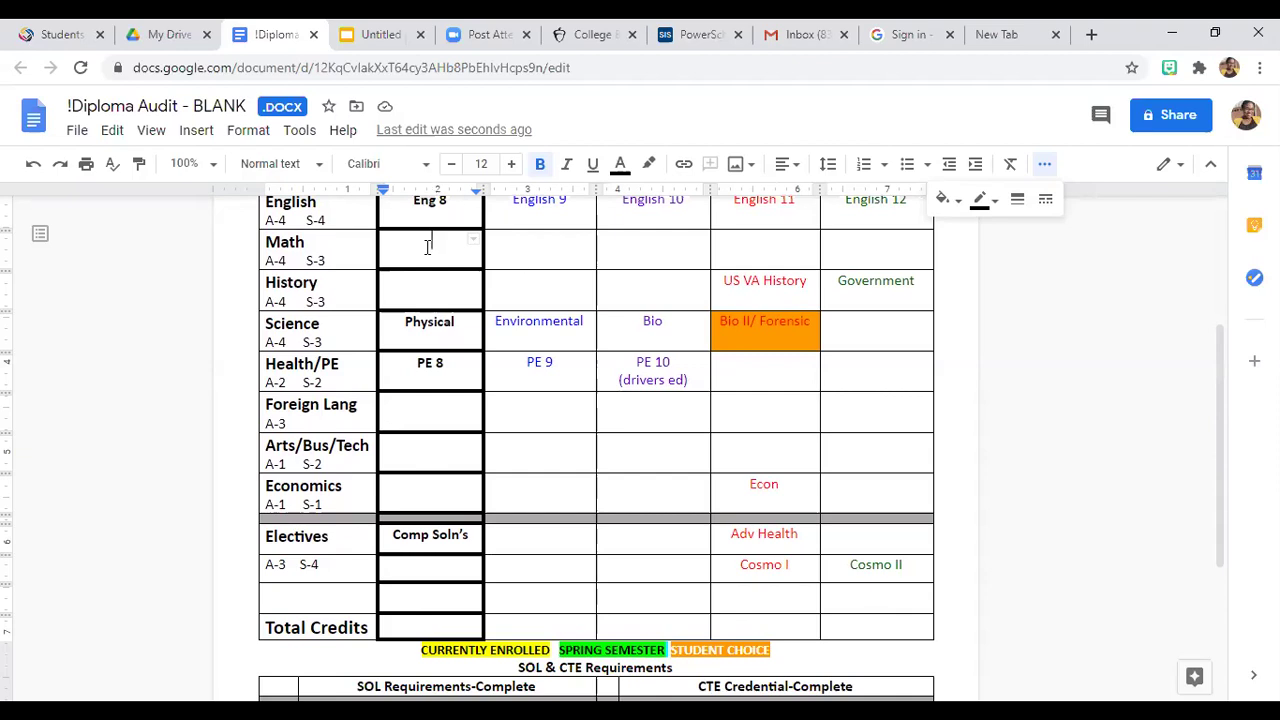
type("Algebra I")
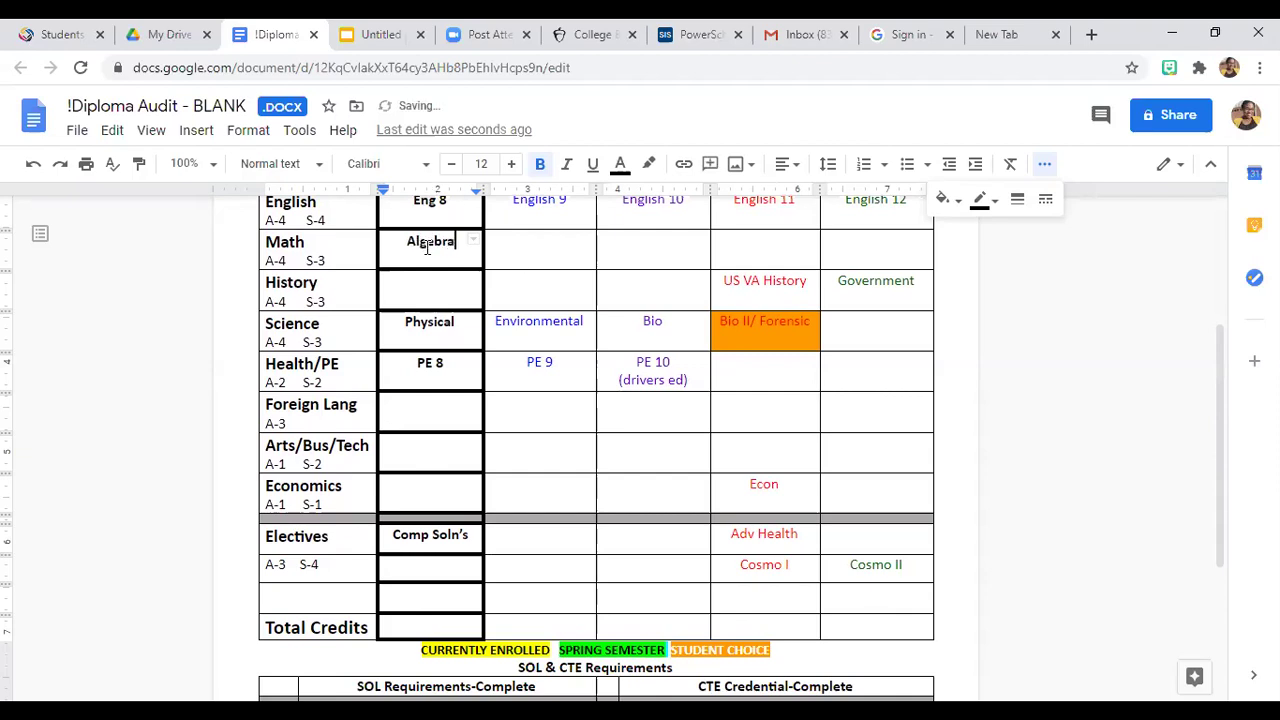
left_click(439, 293)
type("WH")
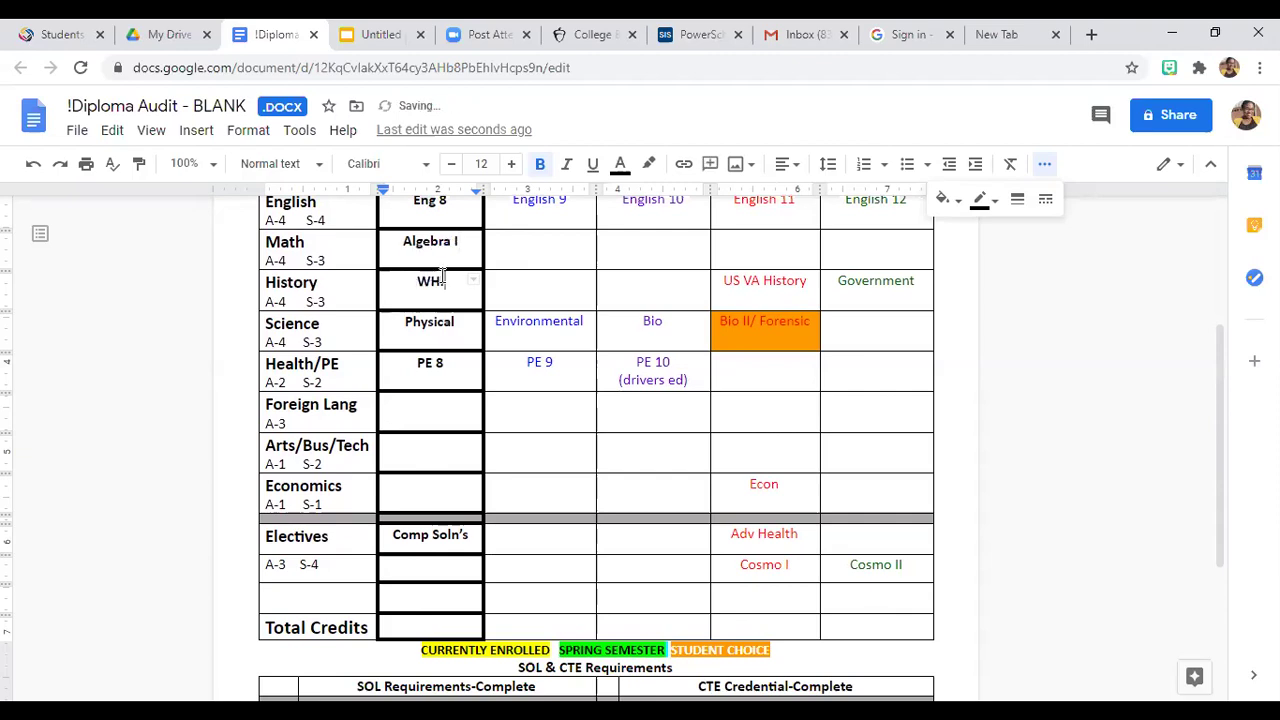
type("I")
- Enter "8th Art" as the 8th-grade course in the Arts/Bus/Tech row
left_click(444, 470)
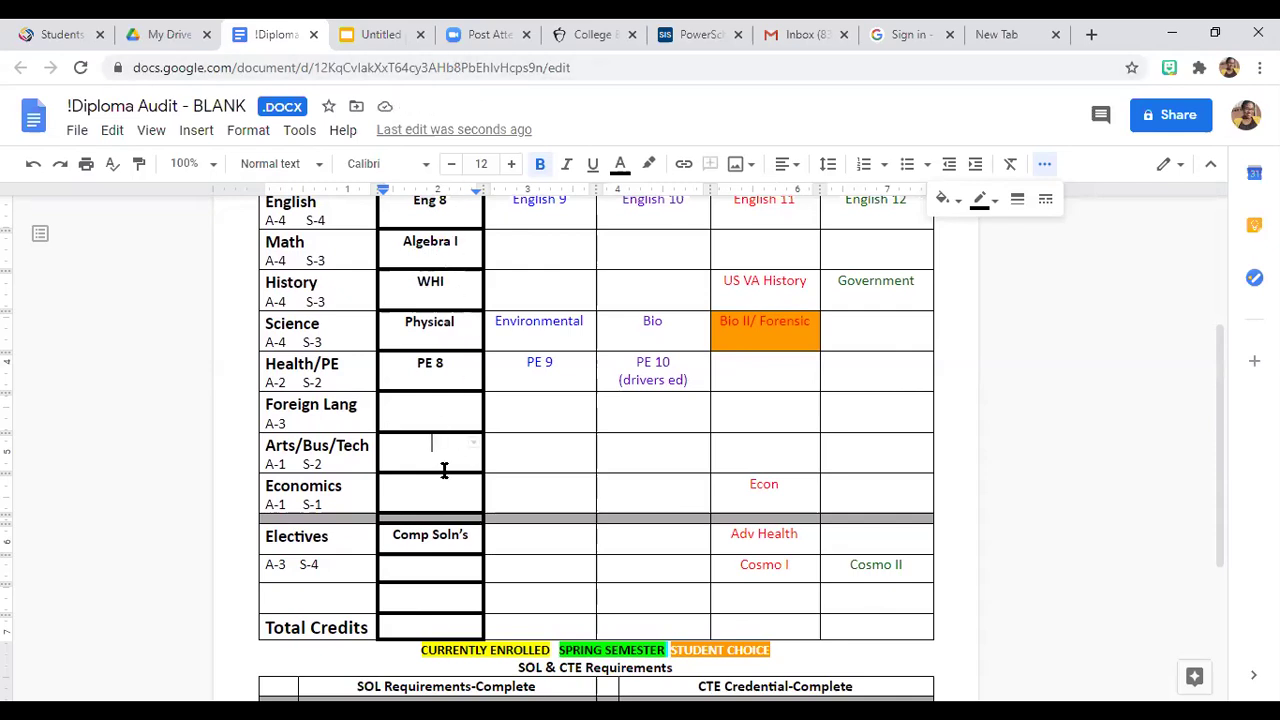
type("8th A")
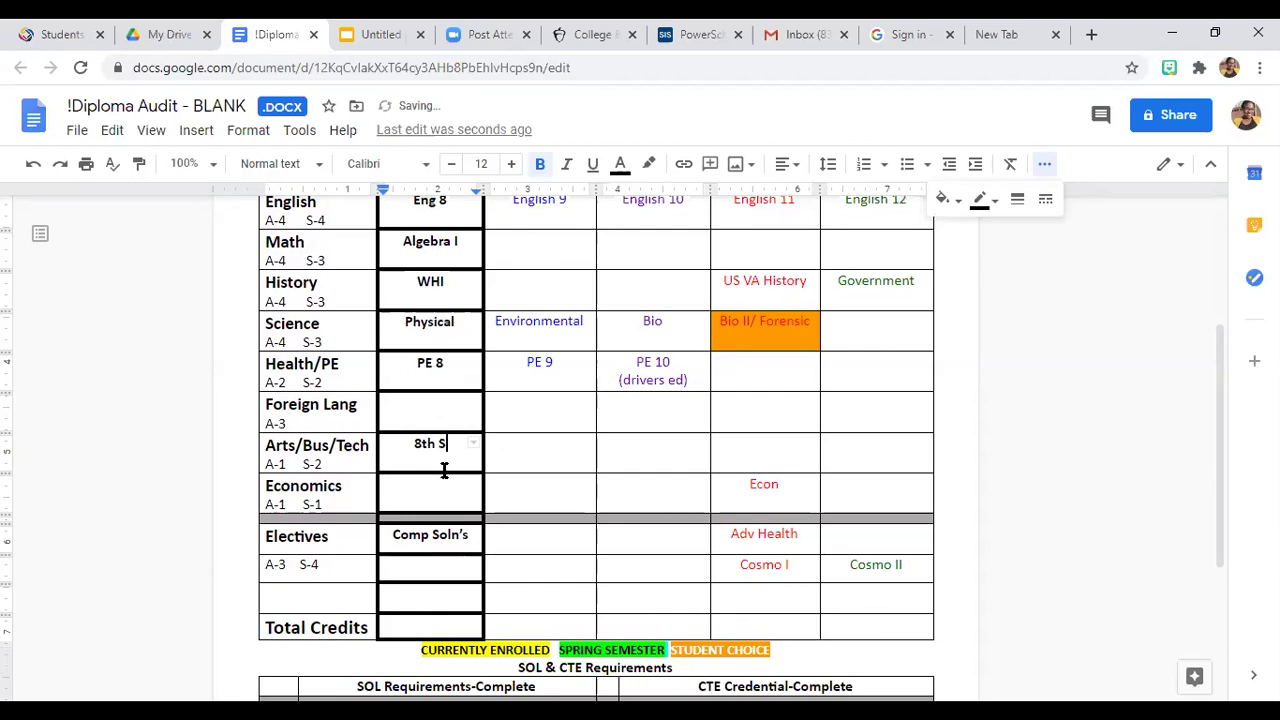
type("A")
key("BackSpace")
type("rt")
- Add "Math 8 Prep" as an 8th-grade elective below Comp Soln's
left_click(433, 566)
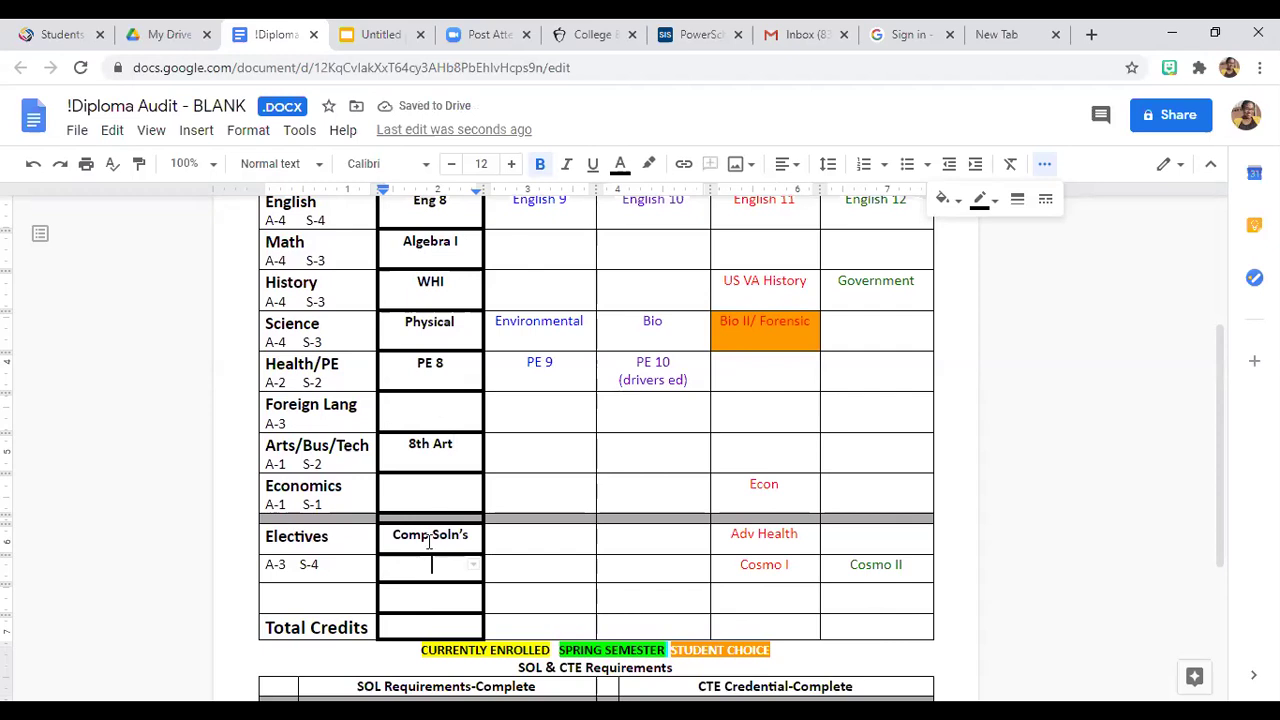
type("Math")
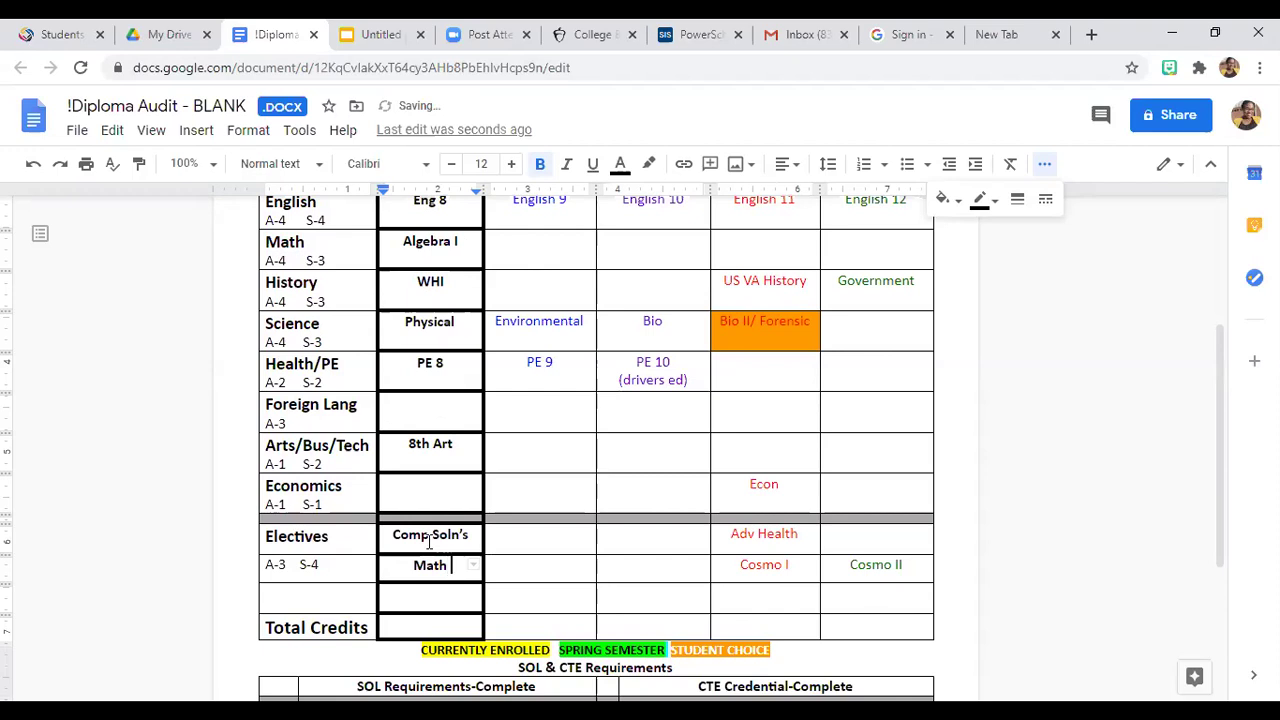
type(" *")
key("BackSpace")
type("8 Prep,")
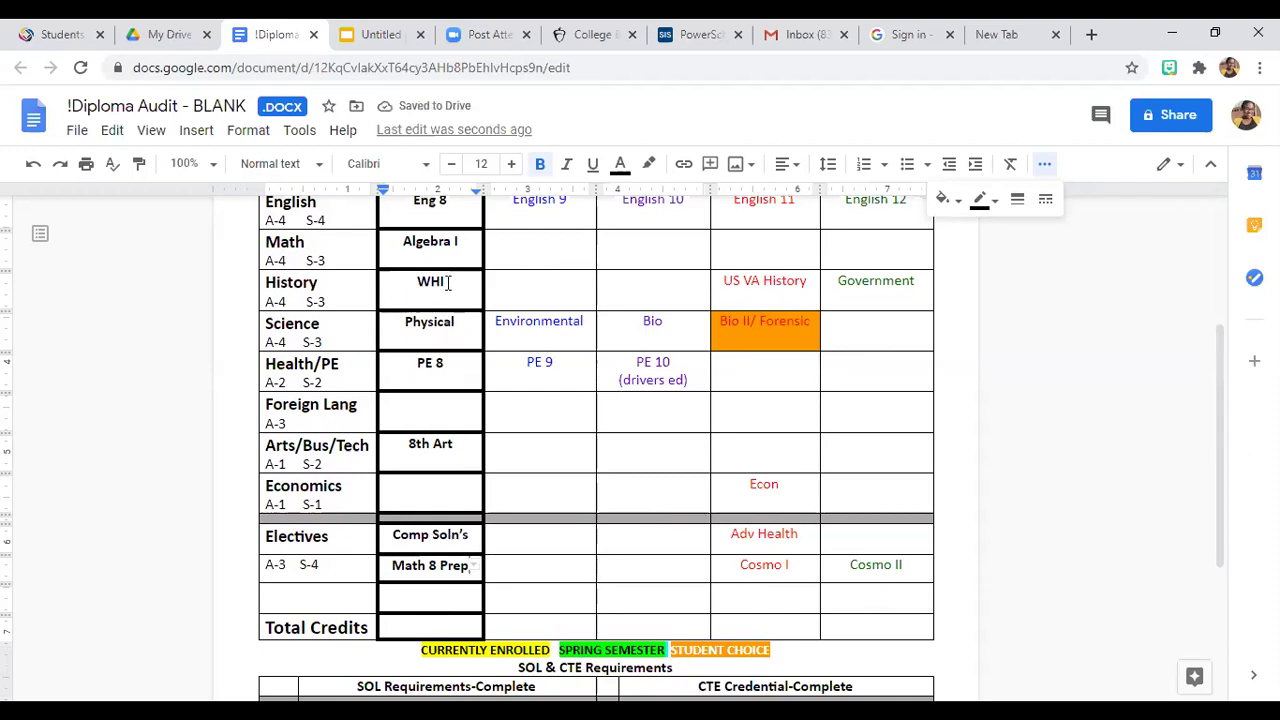
- Count Algebra I and WHI as the 8th-grade credits and enter 2 in that column's Total Credits cell
left_click_drag(447, 283, 412, 283)
left_click_drag(462, 242, 402, 250)
left_click(427, 622)
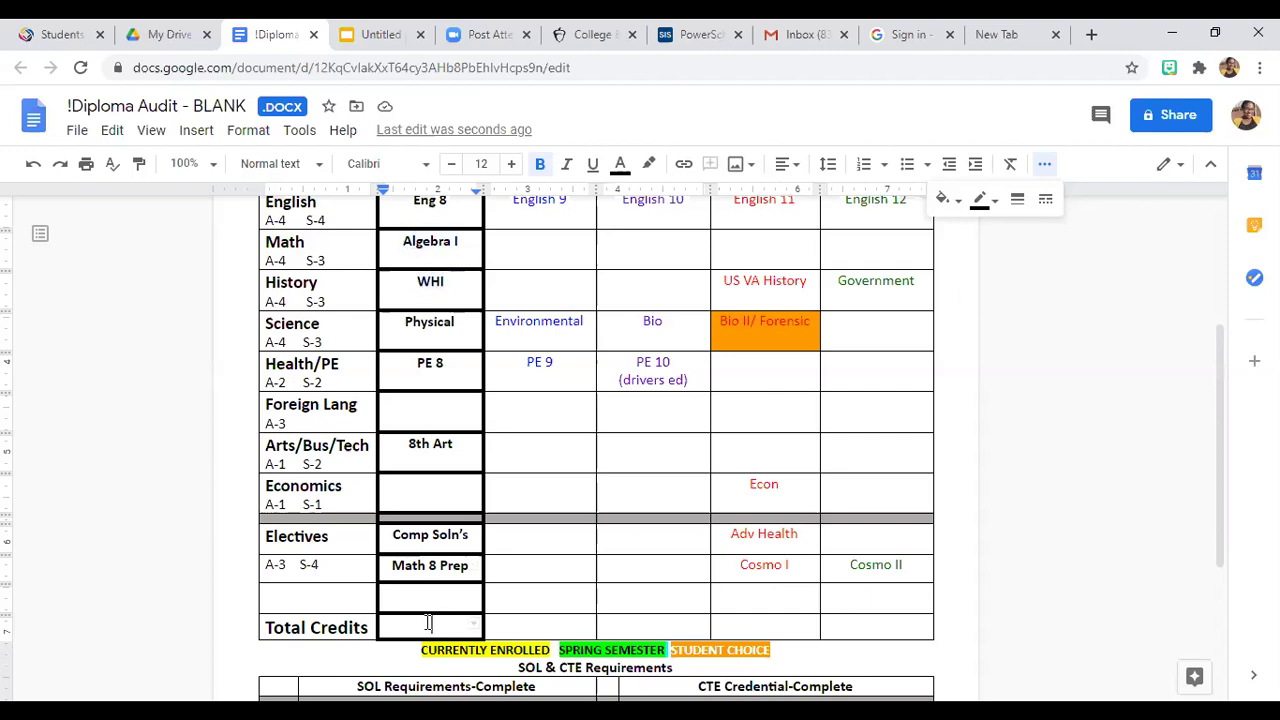
type("2")
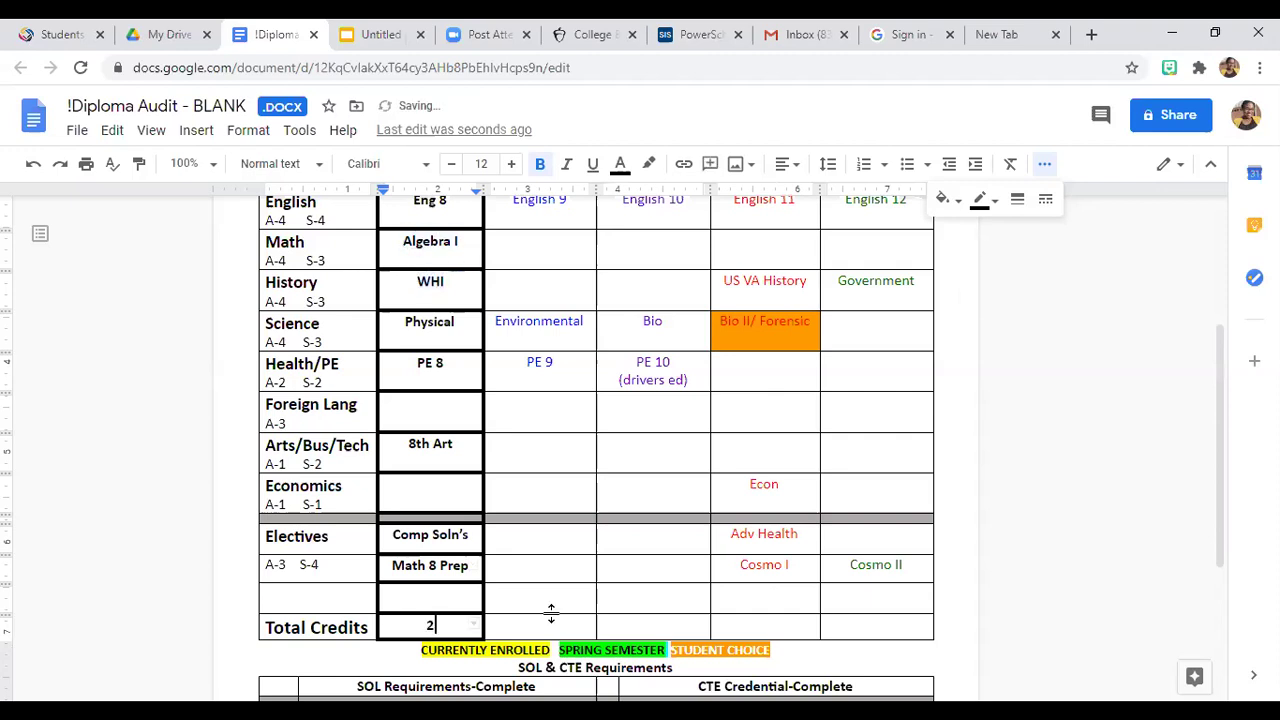
- Examine the credits needed per diploma, the AD and SD columns of the SOL requirements, and the CTE credential list
left_click_drag(1223, 391, 1216, 277)
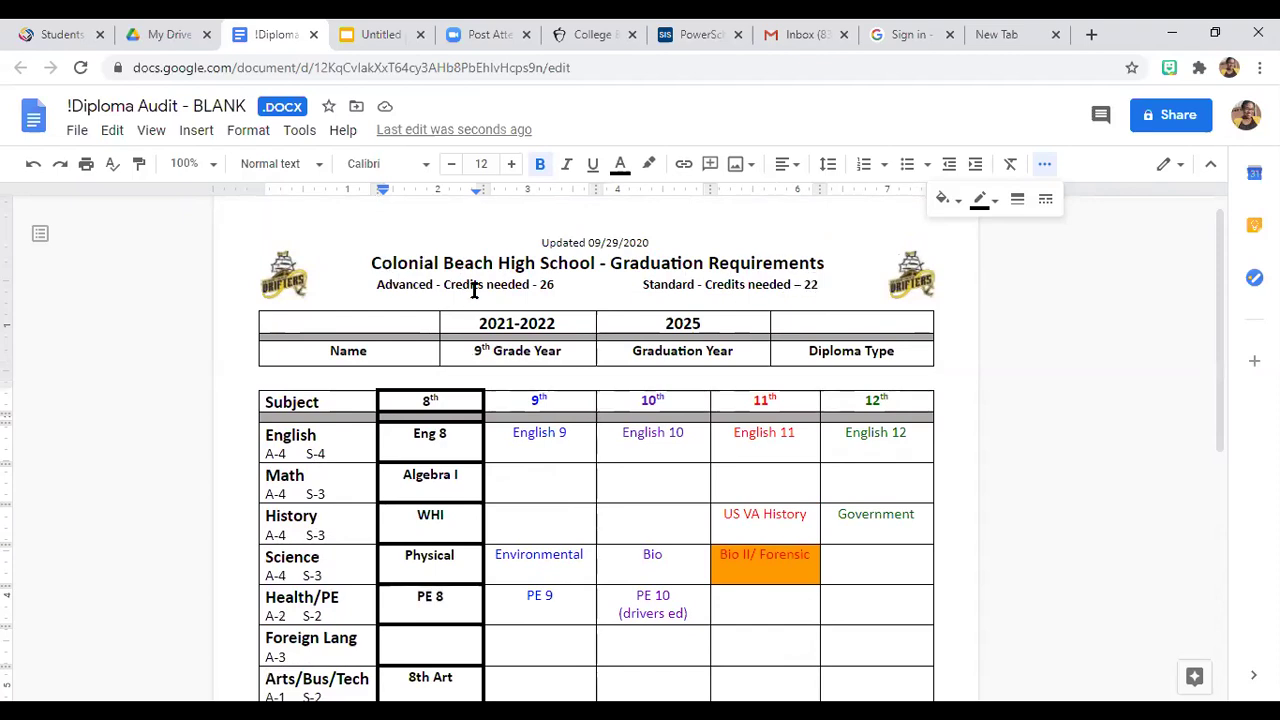
left_click_drag(1220, 232, 1240, 483)
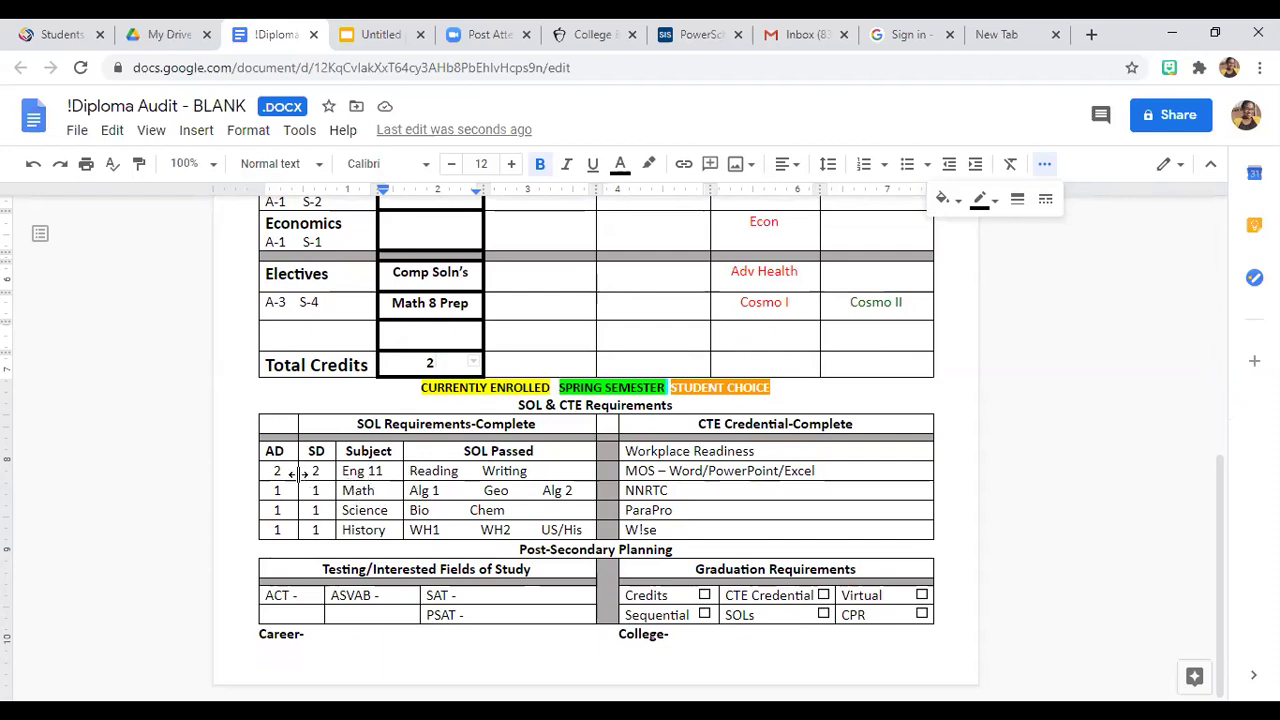
left_click_drag(324, 526, 275, 451)
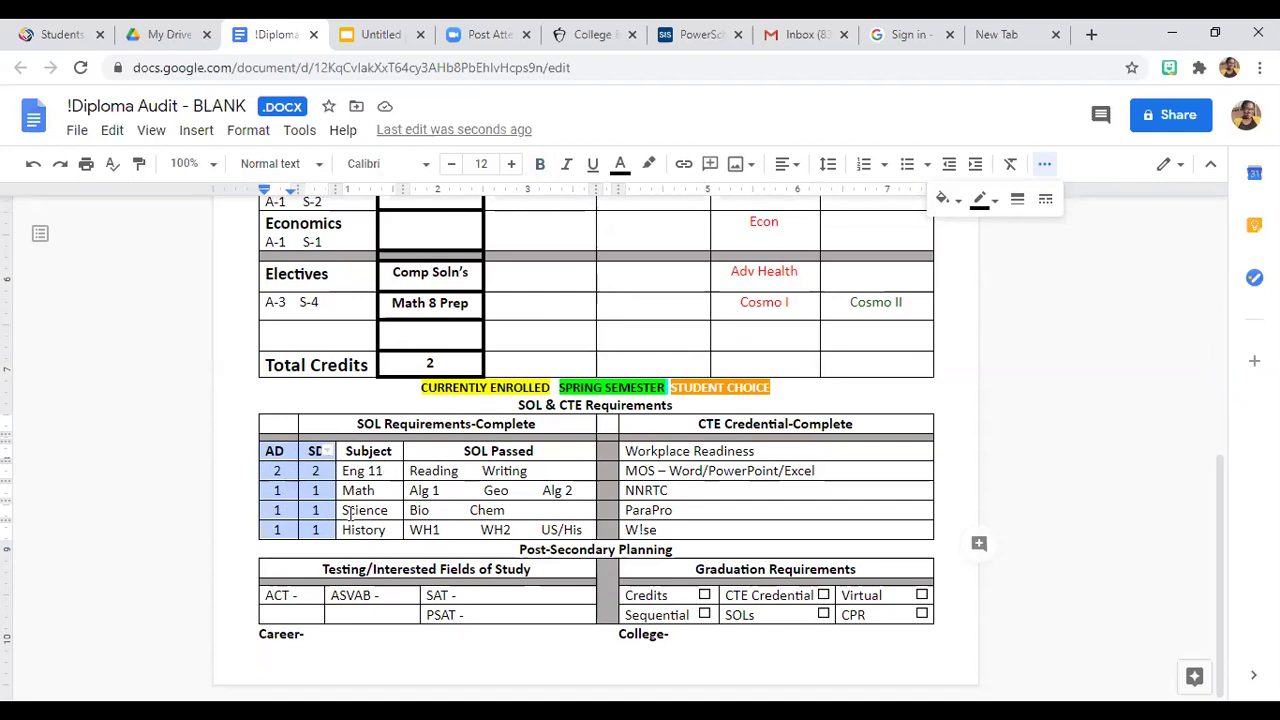
left_click(704, 514)
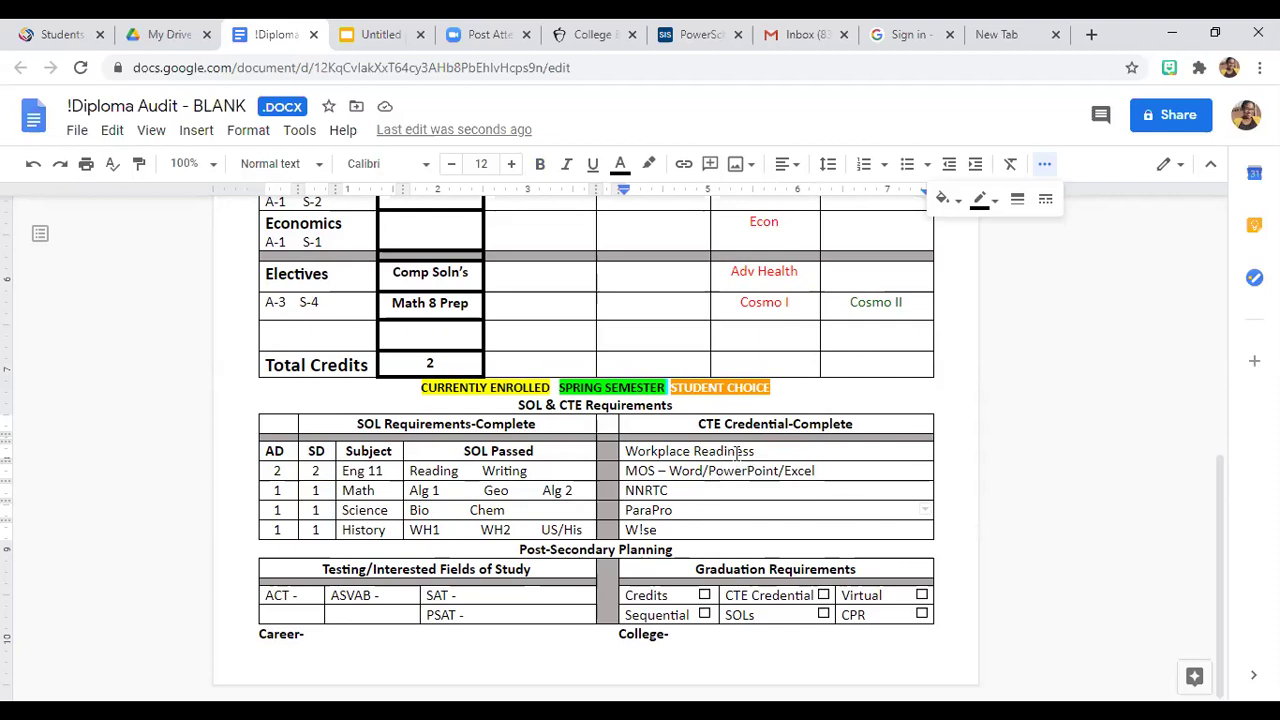
- Review the CTE credential options one by one, selecting Workplace Readiness, MOS – Word/PowerPoint/Excel, ParaPro and W!se in turn
left_click_drag(753, 451, 630, 455)
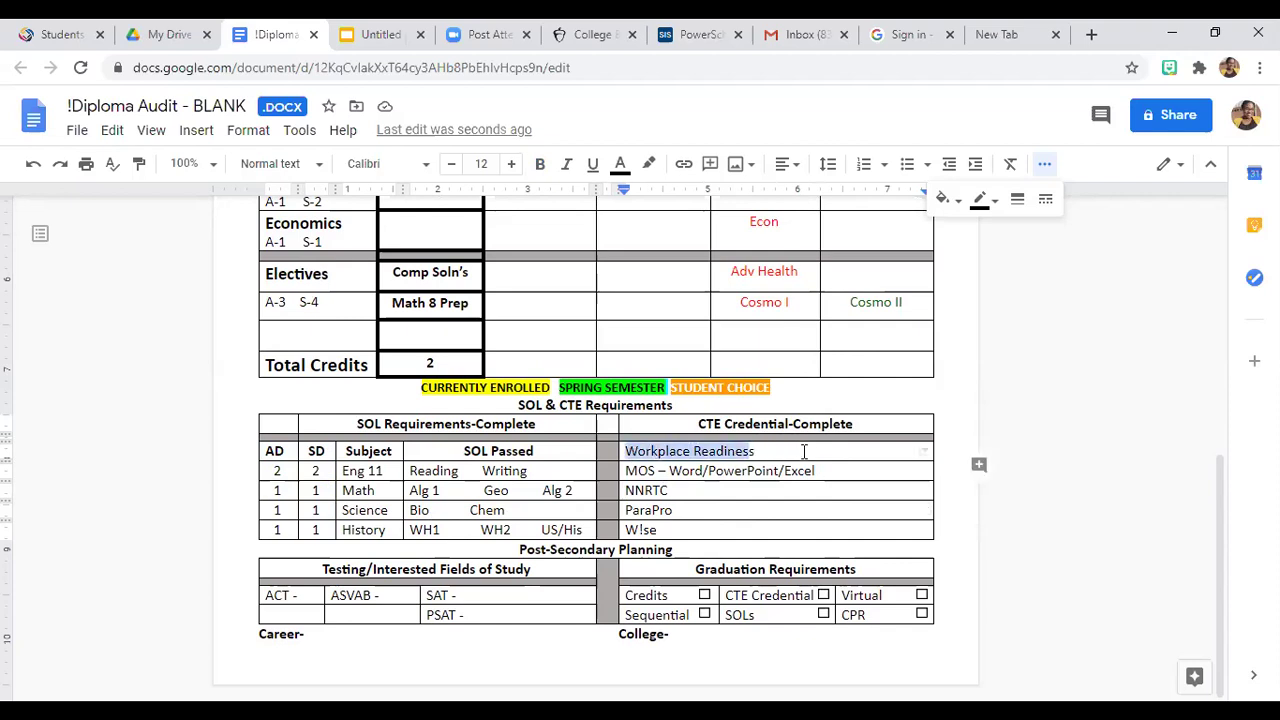
left_click_drag(817, 470, 628, 470)
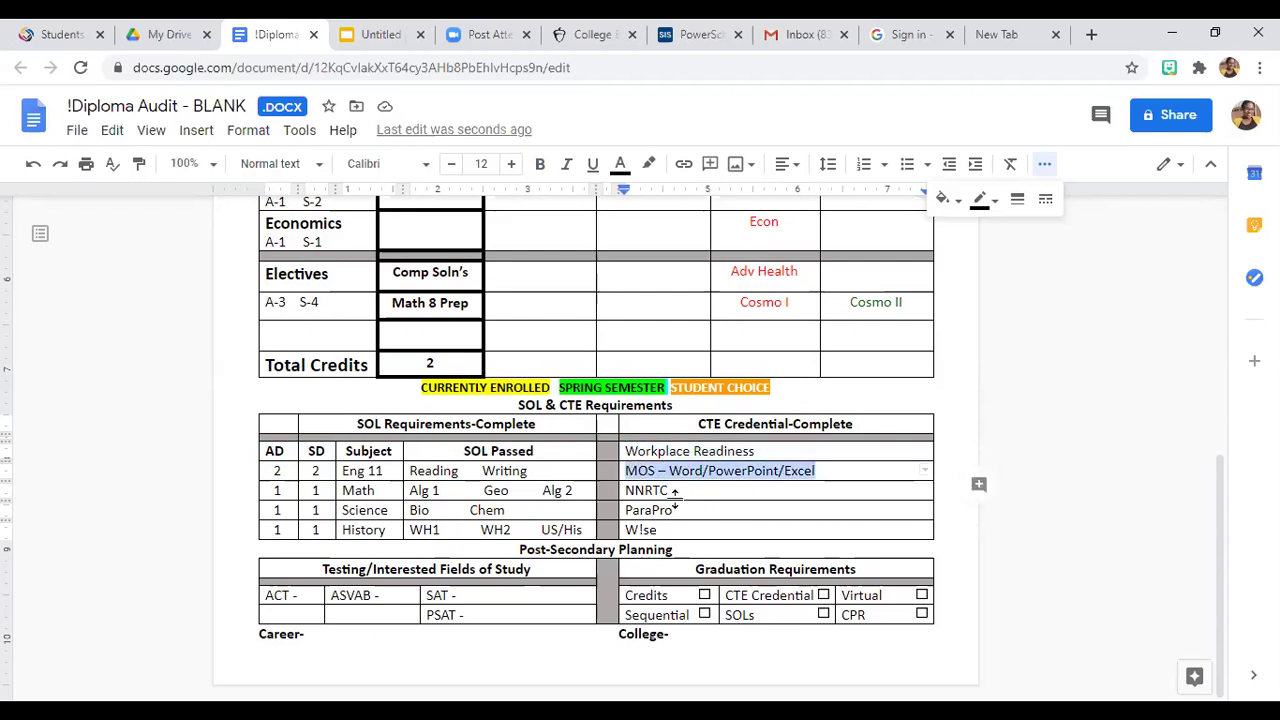
left_click_drag(678, 510, 628, 506)
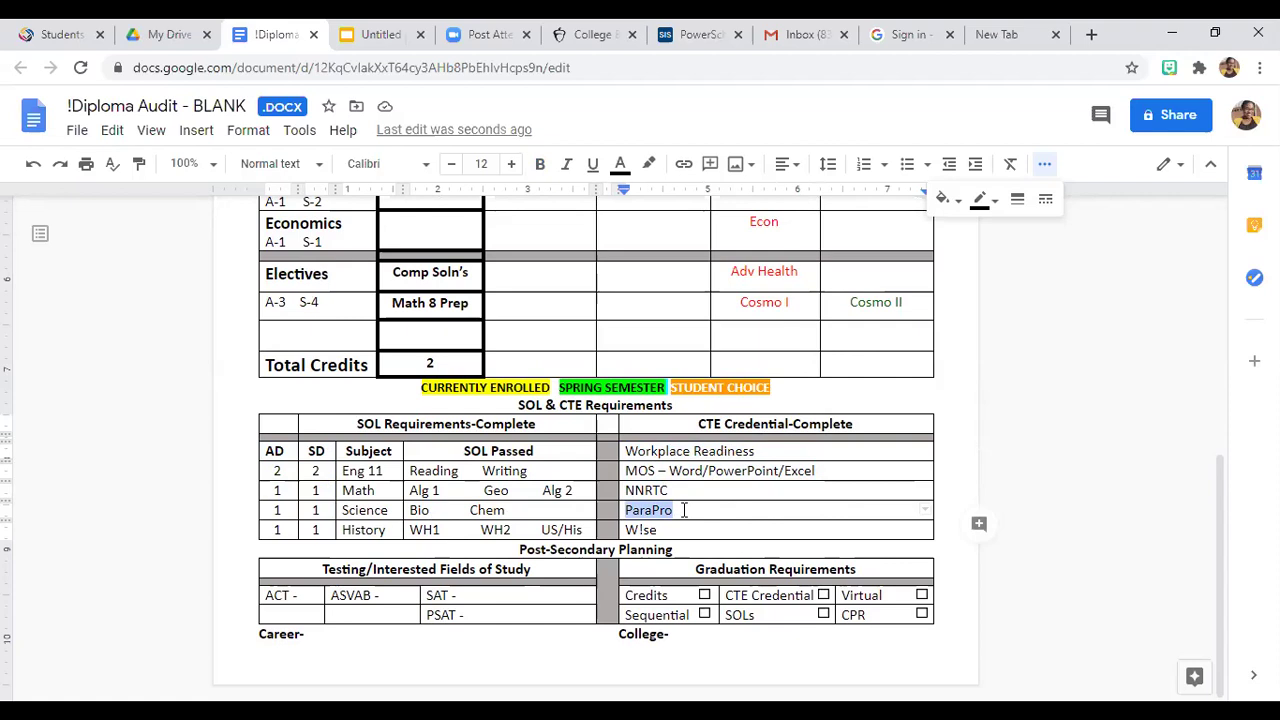
left_click_drag(661, 529, 630, 525)
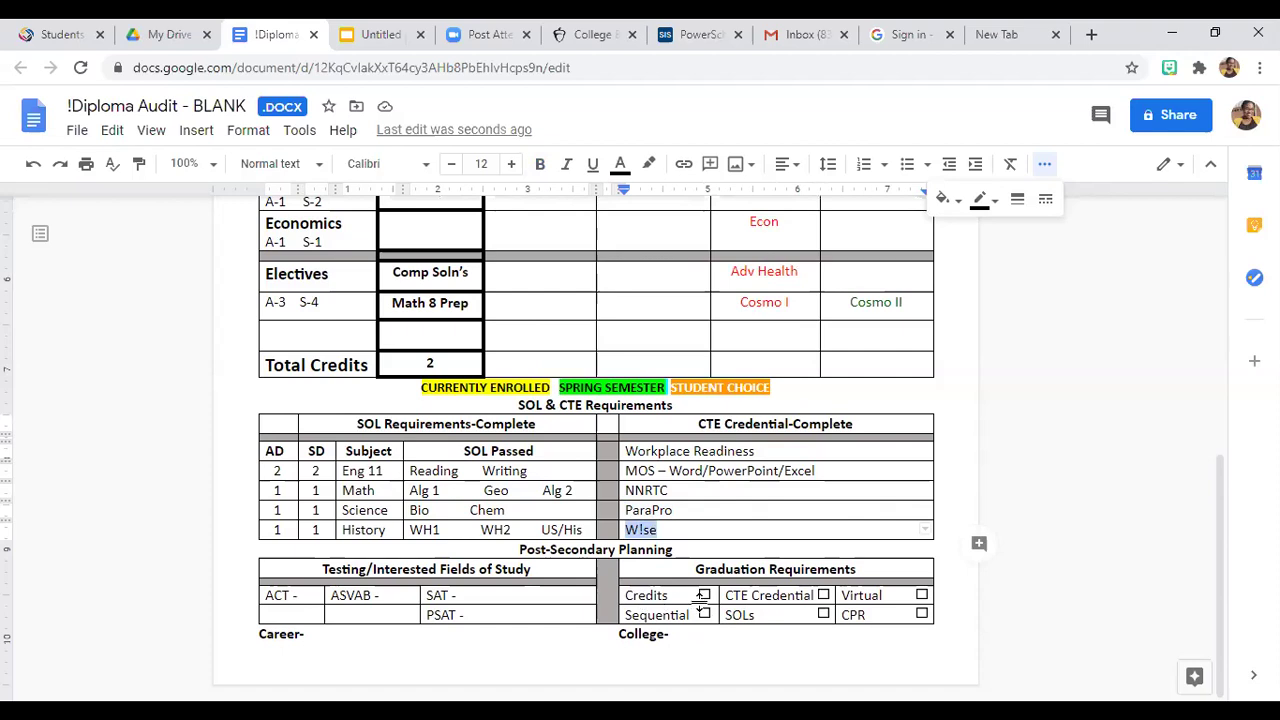
- Make the SOLs, CPR and Virtual labels bold in the Graduation Requirements table
double_click(736, 615)
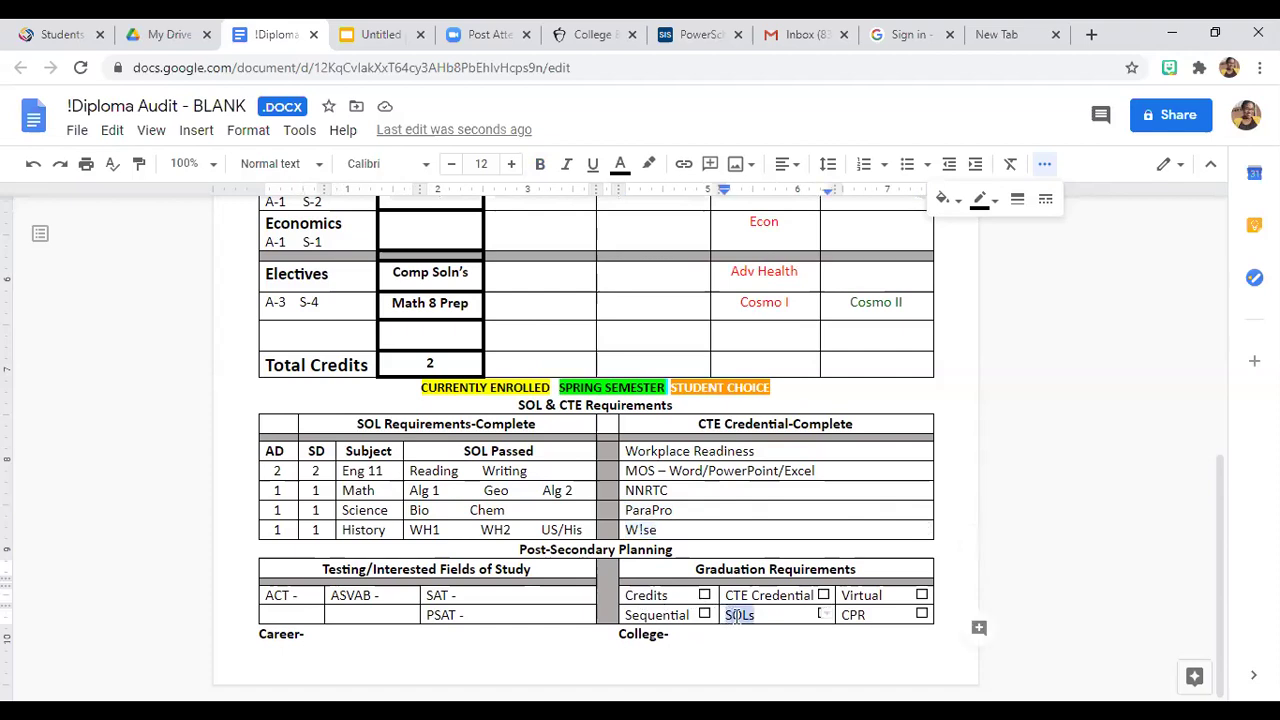
key("ctrl+b")
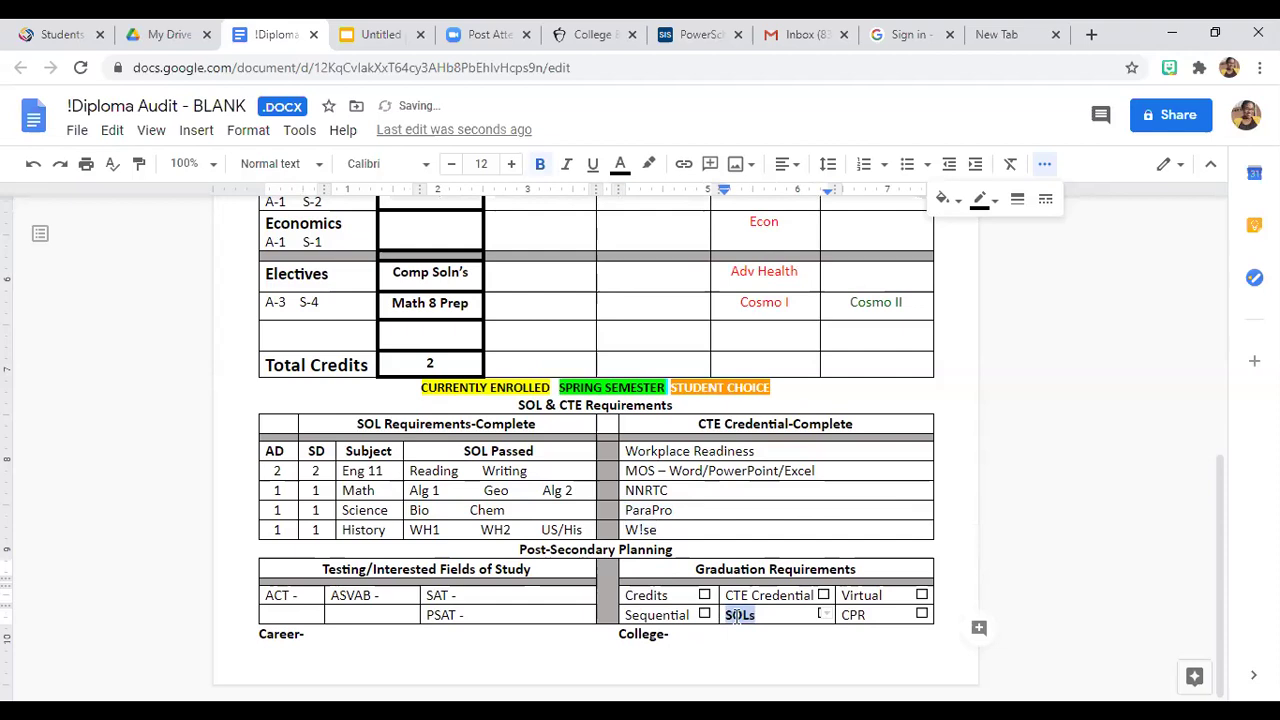
double_click(860, 615)
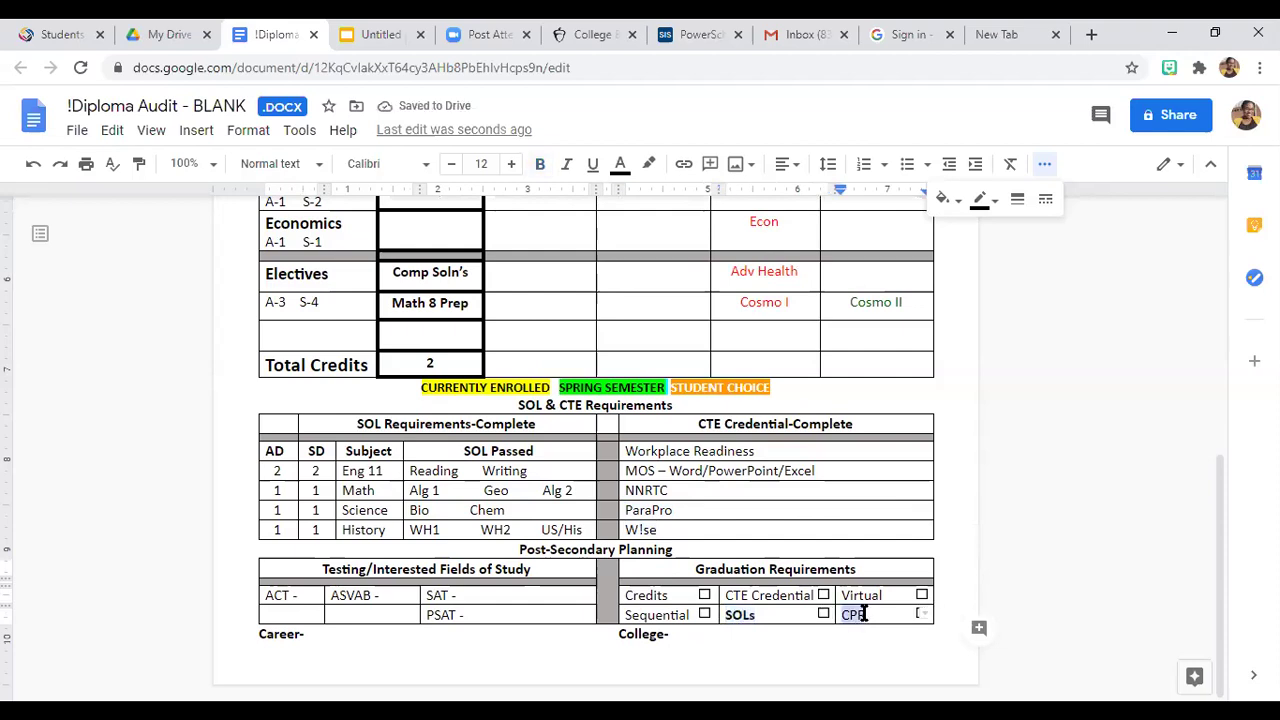
key("ctrl+b")
double_click(875, 596)
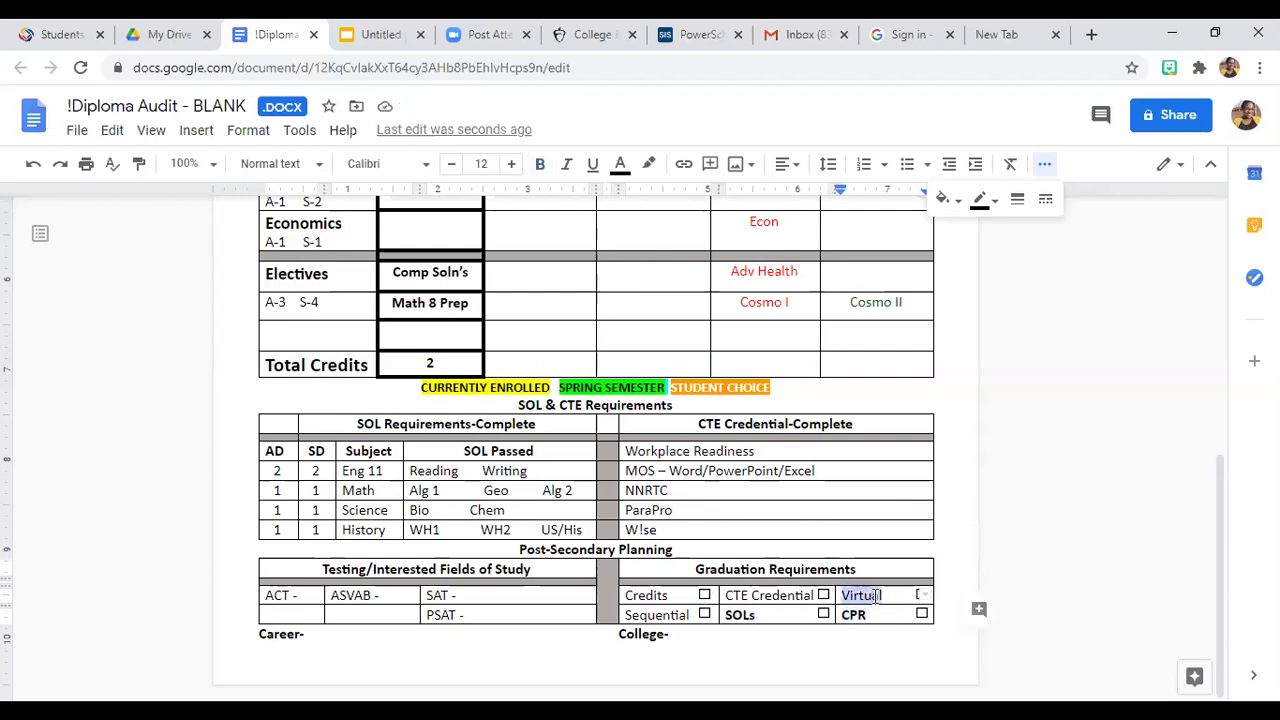
key("ctrl+b")
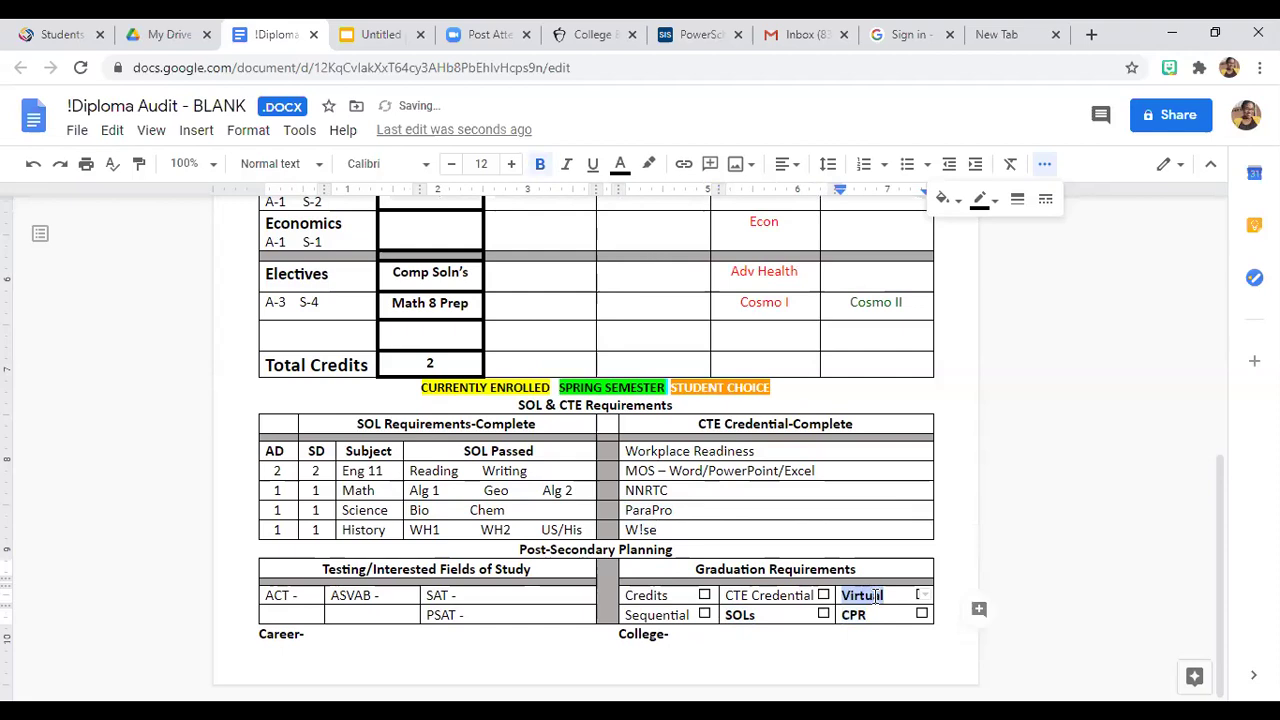
- Enter "UVA VCU OD NSU" after the College label below the Graduation Requirements table
left_click(660, 616)
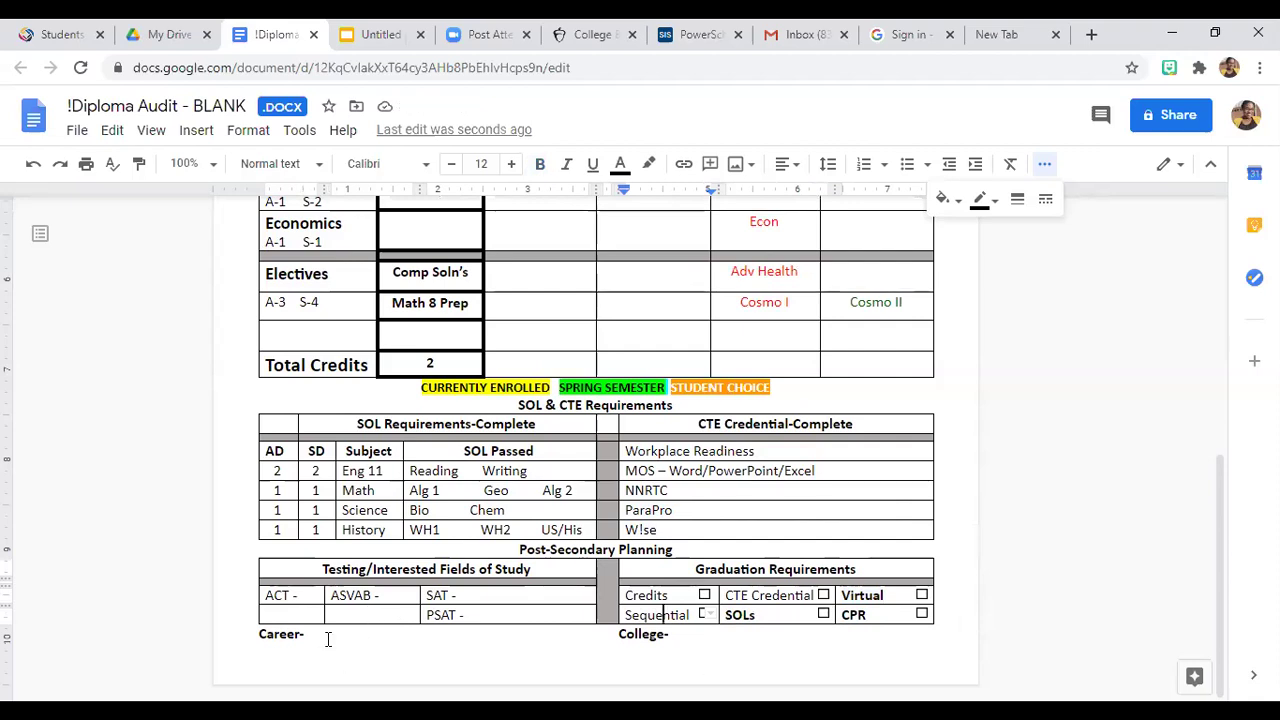
key("Down")
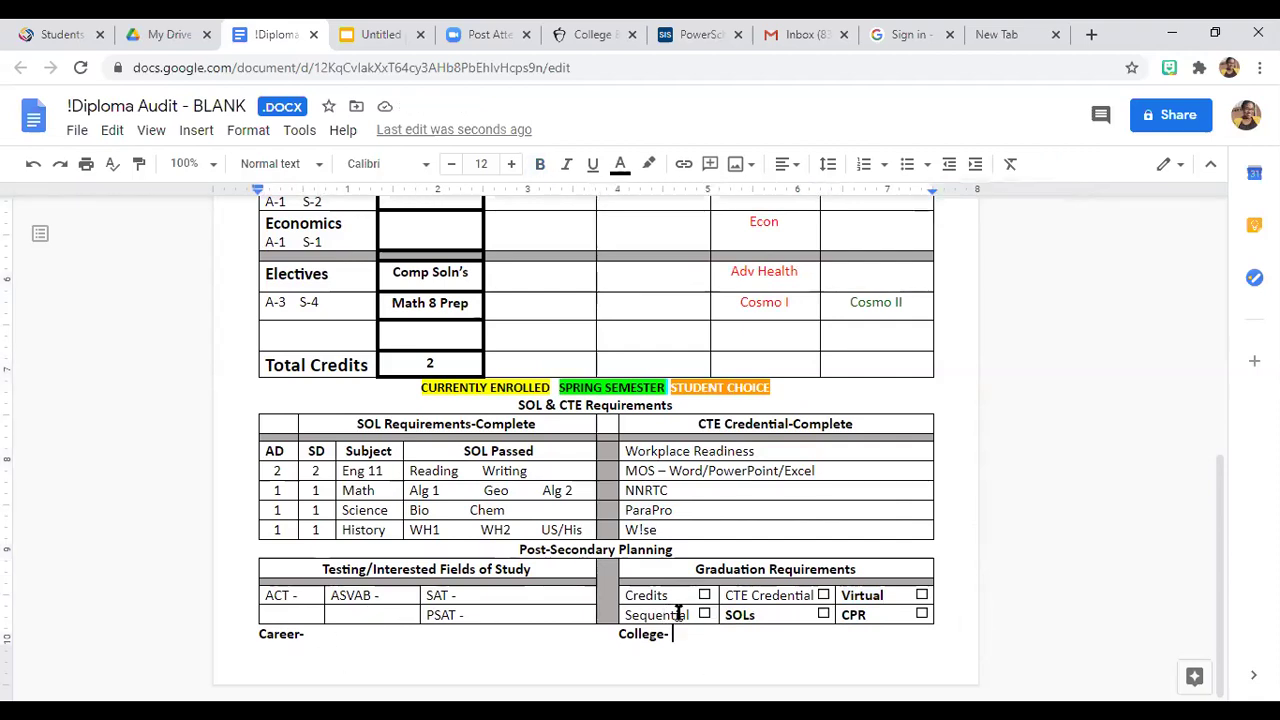
type("UVA ")
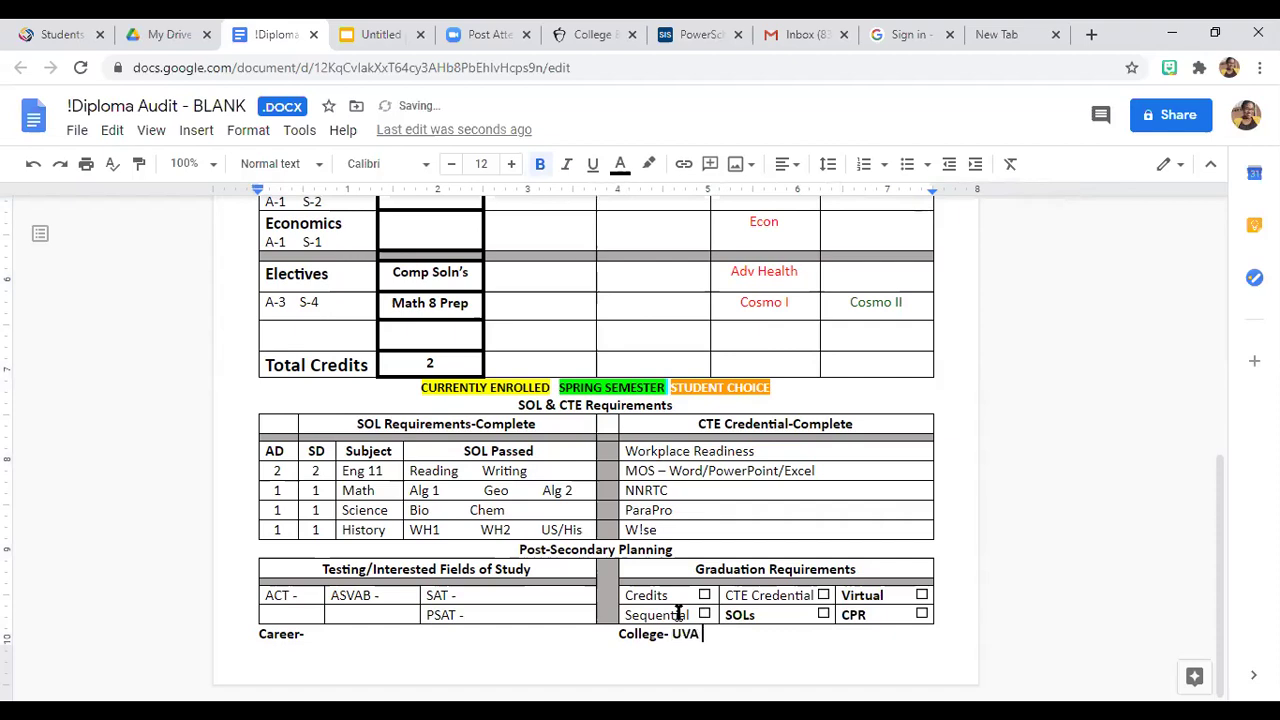
type("VCU OD NSU")
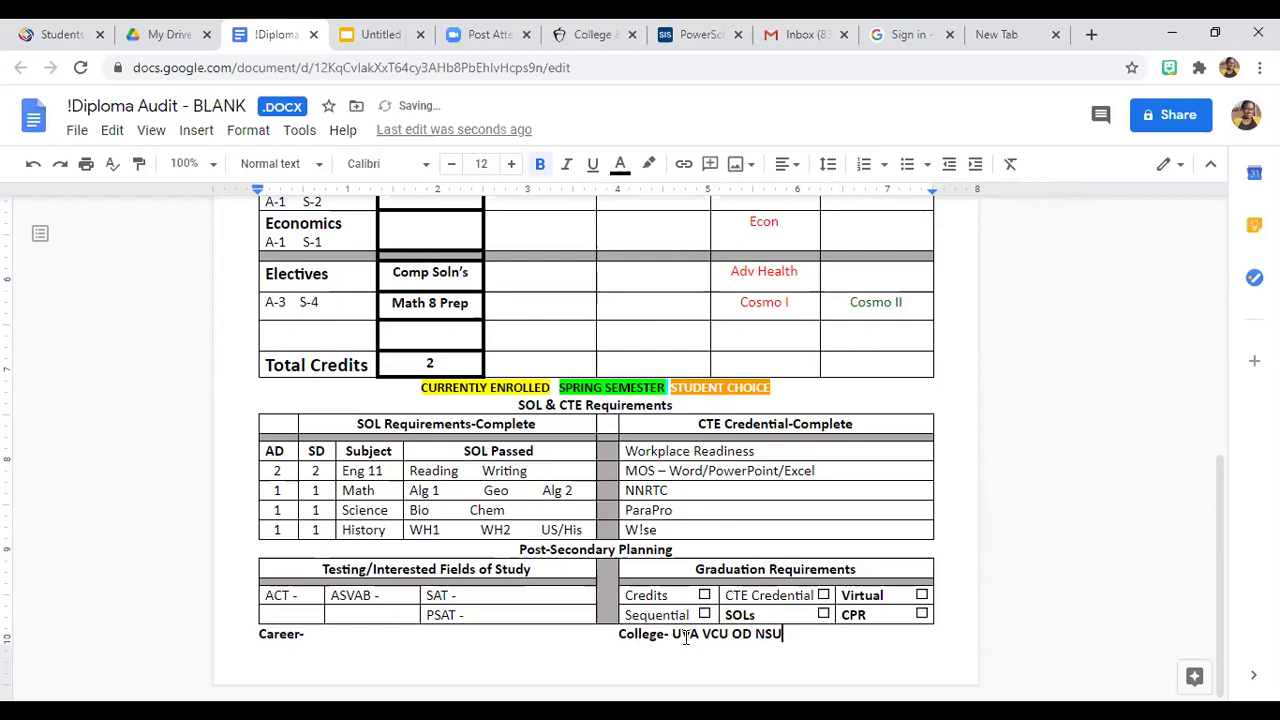
left_click(342, 635)
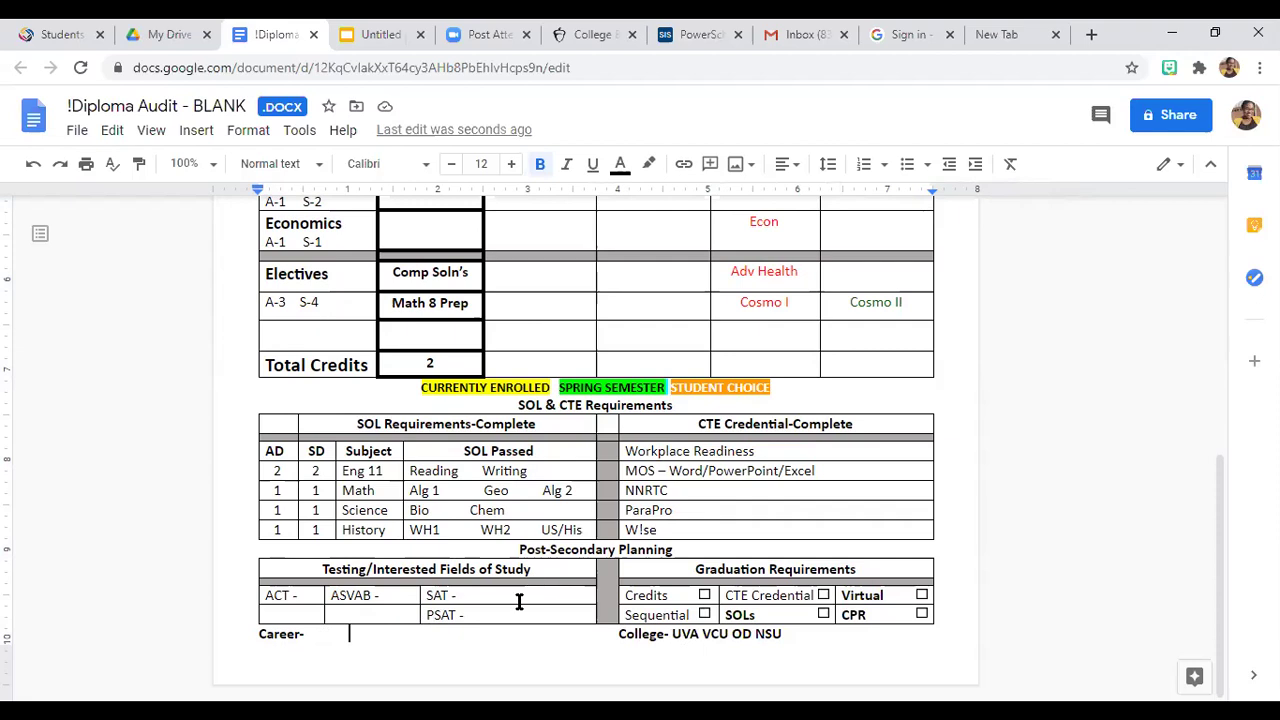
left_click(455, 595)
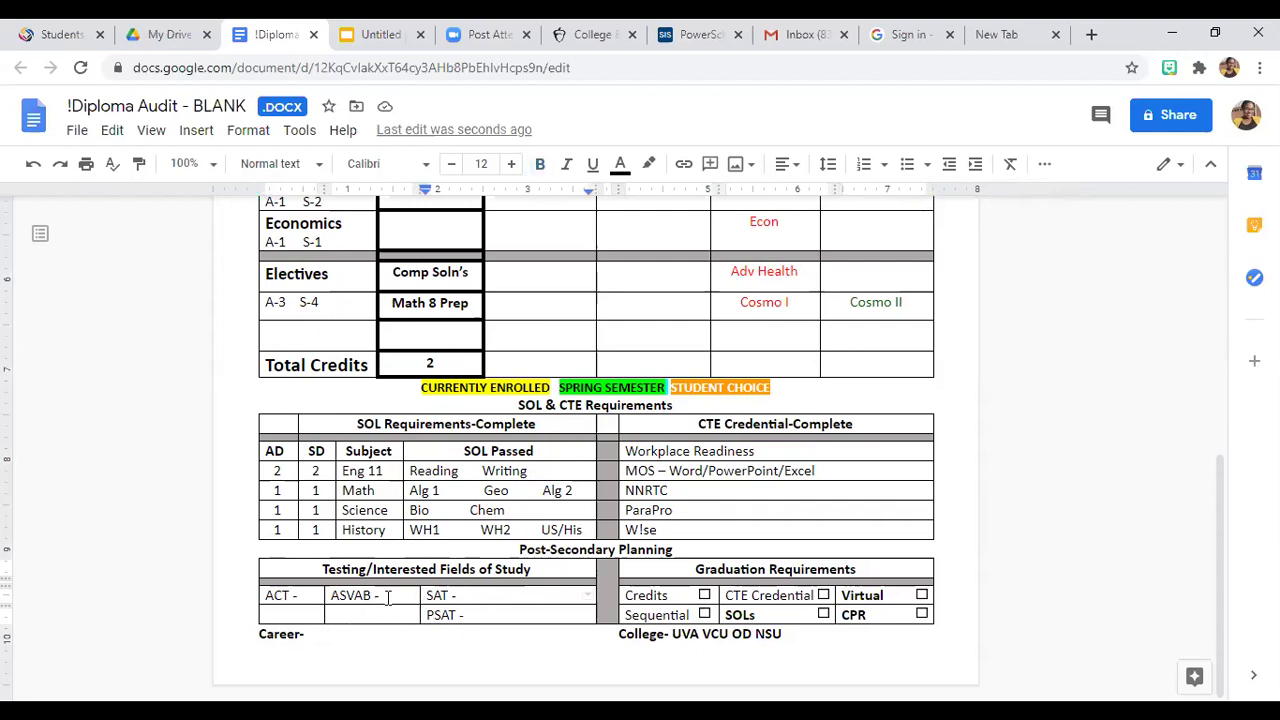